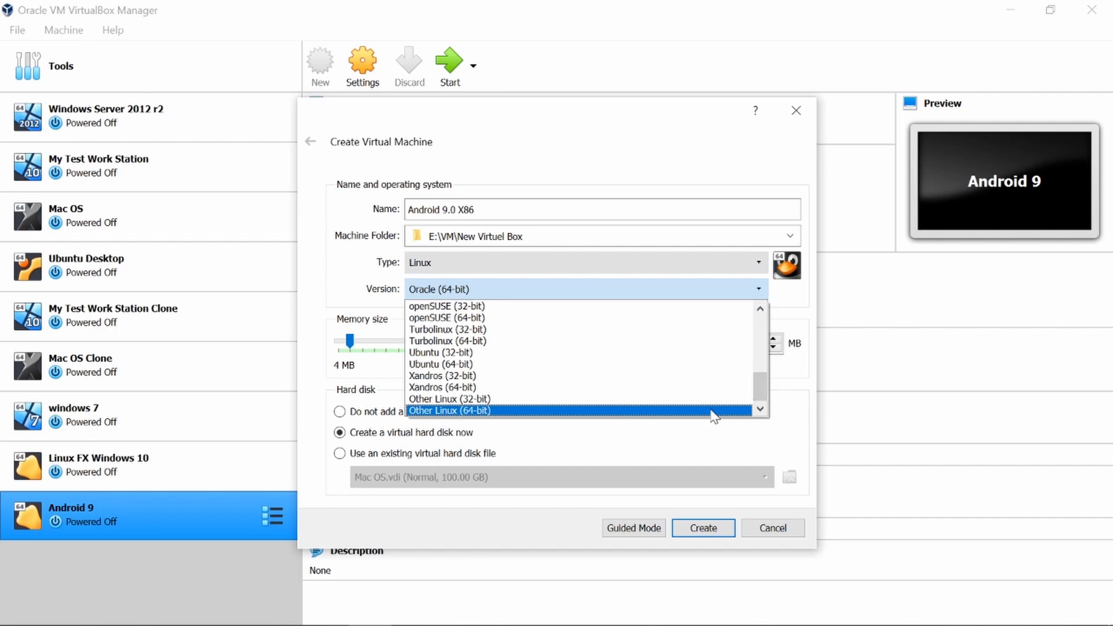
Set the new machine's version to Other Linux (64-bit) and its memory to 4096 MB, and proceed to creating the hard disk
click(712, 412)
click(426, 349)
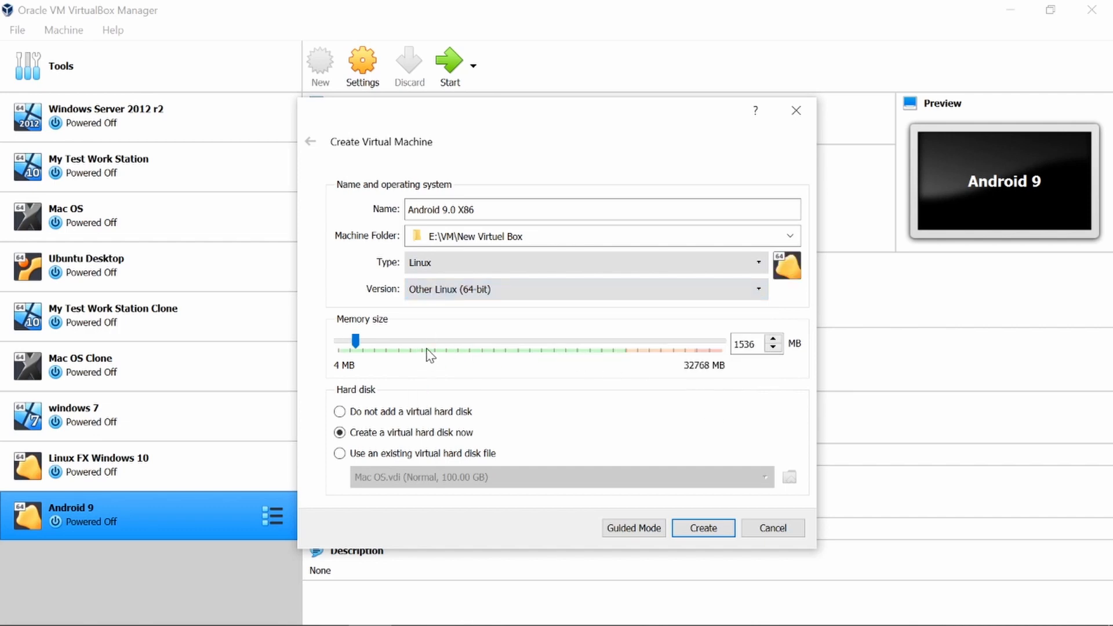
click(443, 344)
click(443, 344)
click(443, 344)
key(Left)
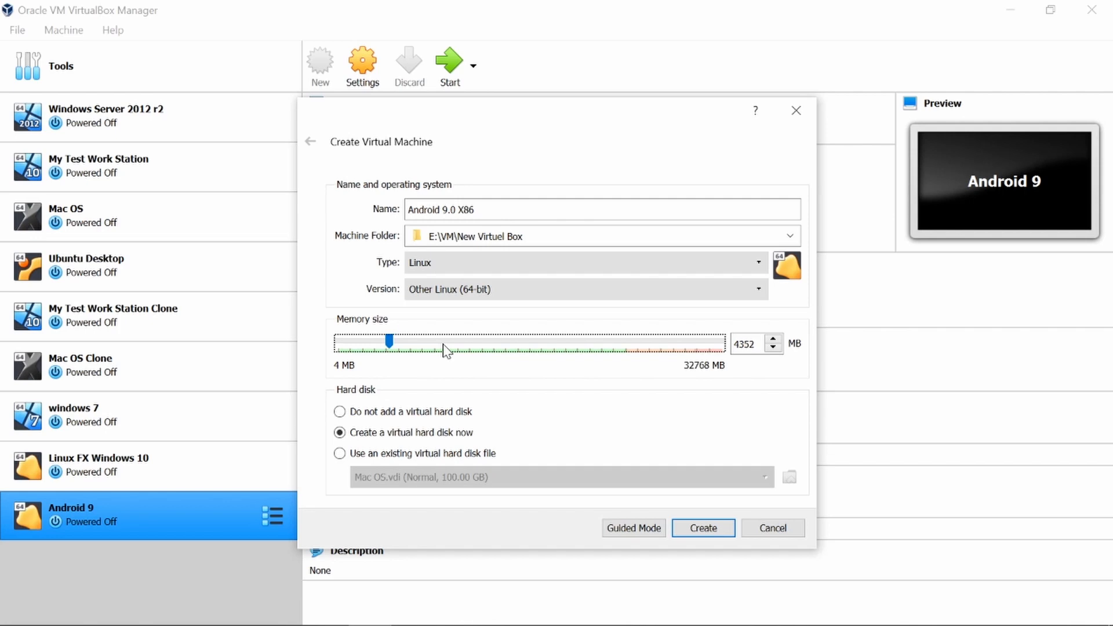
key(Left)
click(717, 528)
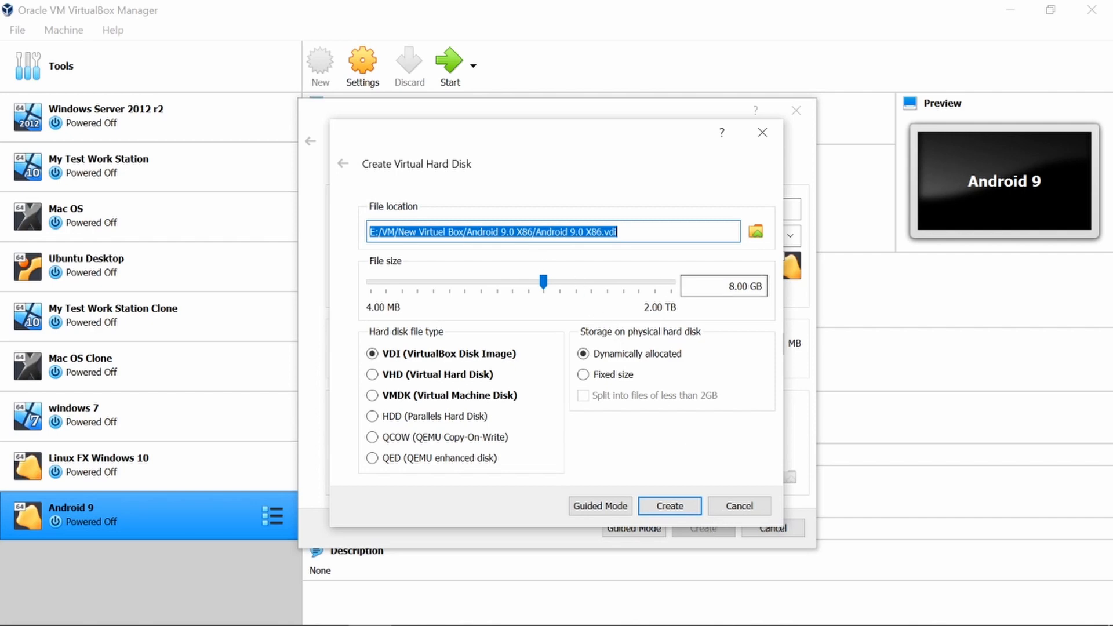
Set the virtual hard disk size to 16 GB and create the disk
click(732, 286)
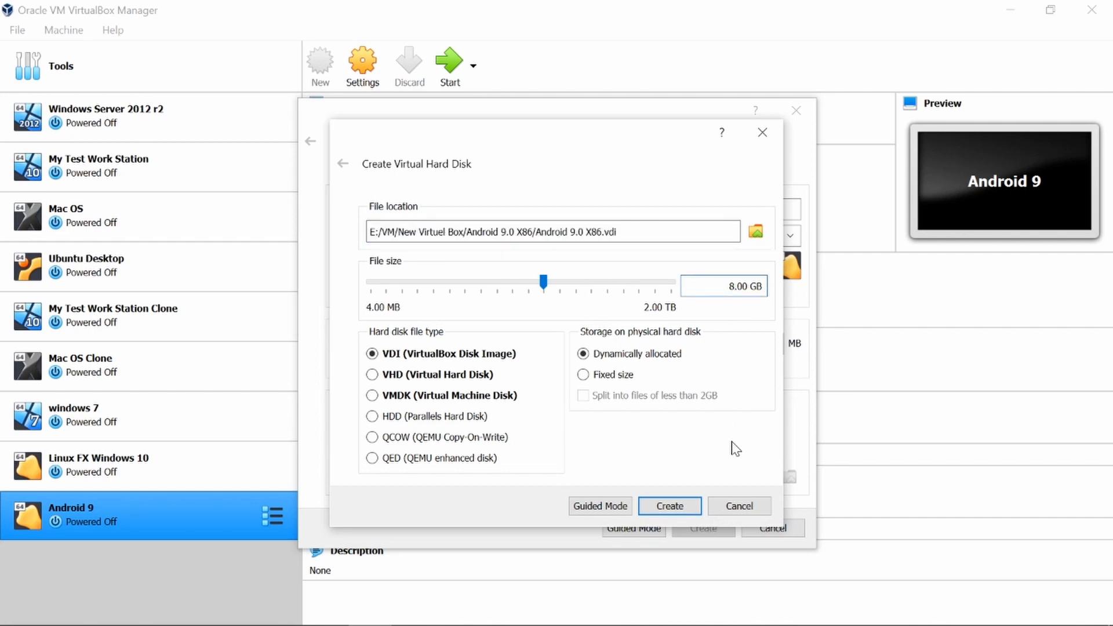
key(Delete)
key(Delete)
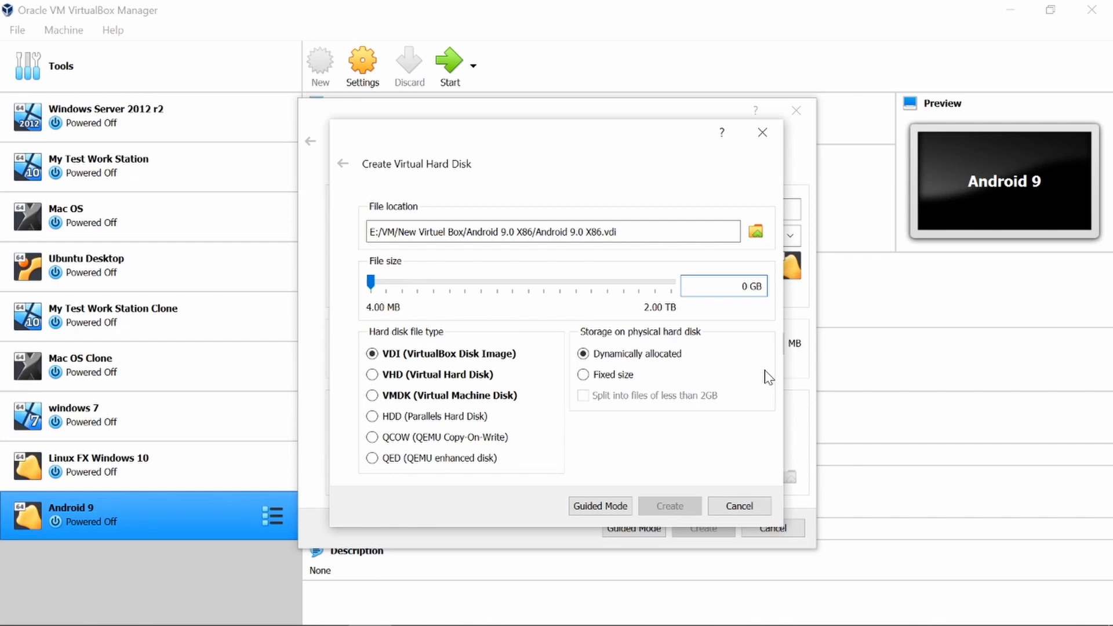
text(1)
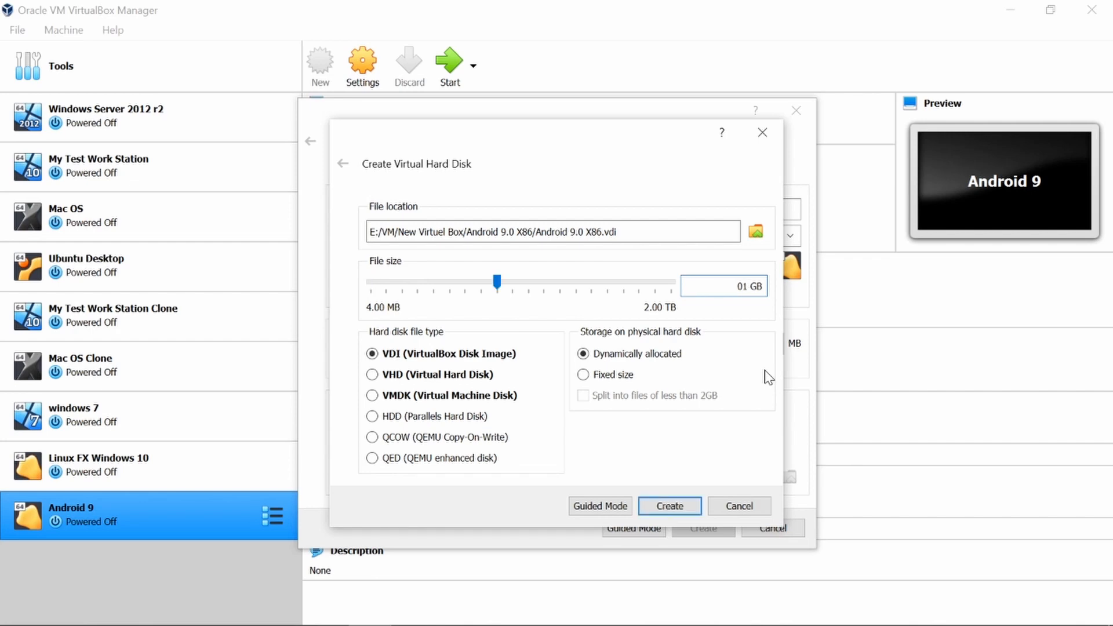
text(6)
key(BackSpace)
text(1)
click(664, 509)
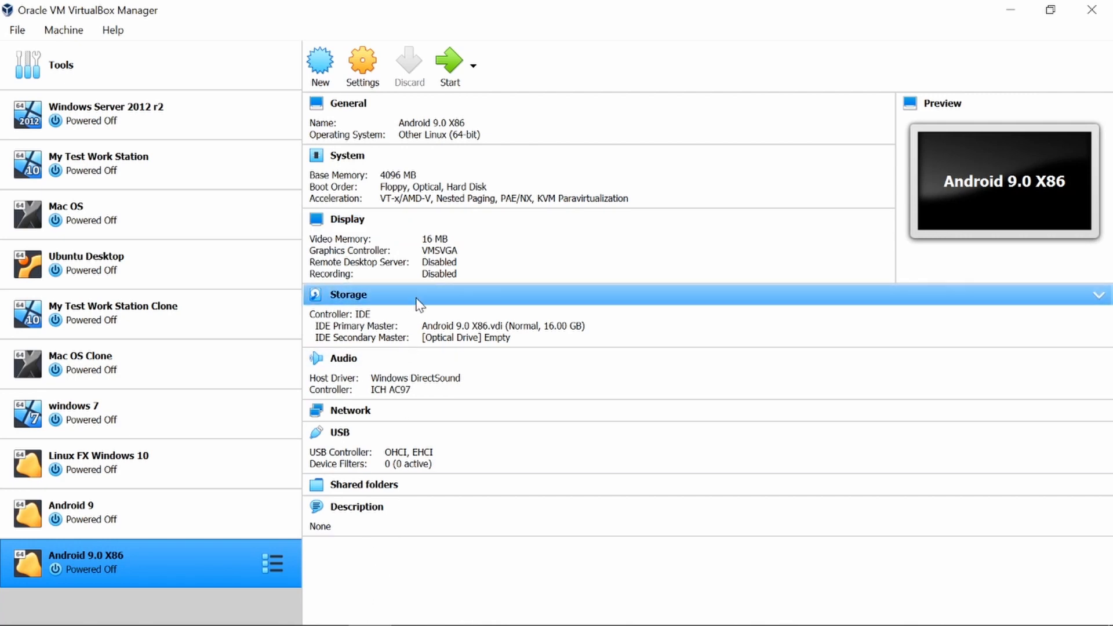
In the Android 9.0 X86 machine's system settings, exclude Floppy from the boot order and set the pointing device to PS/2 Mouse
click(365, 65)
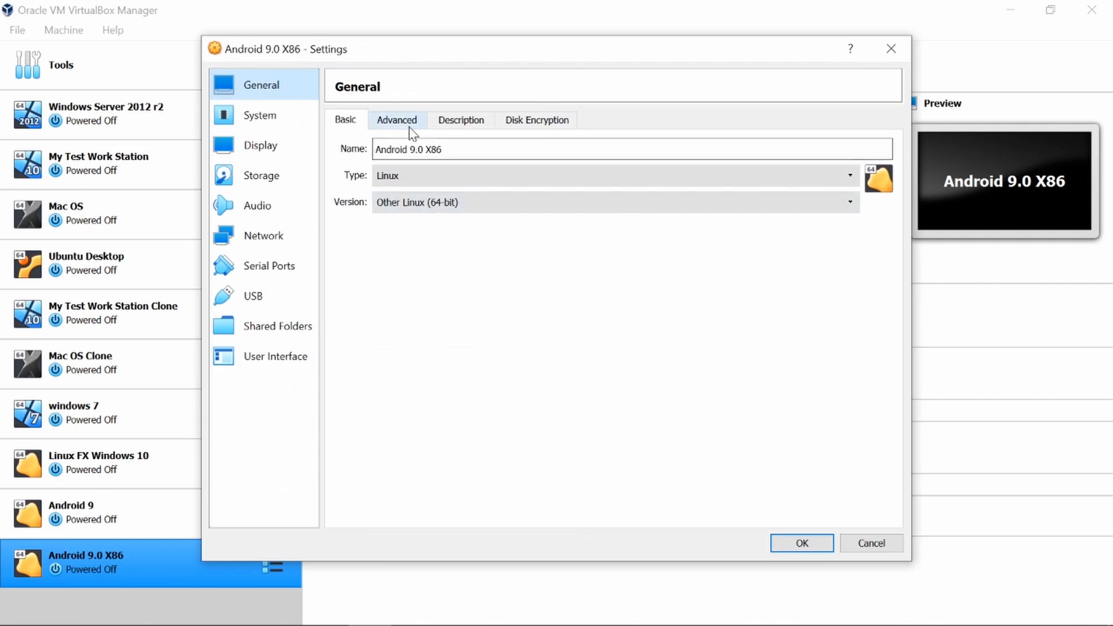
click(267, 119)
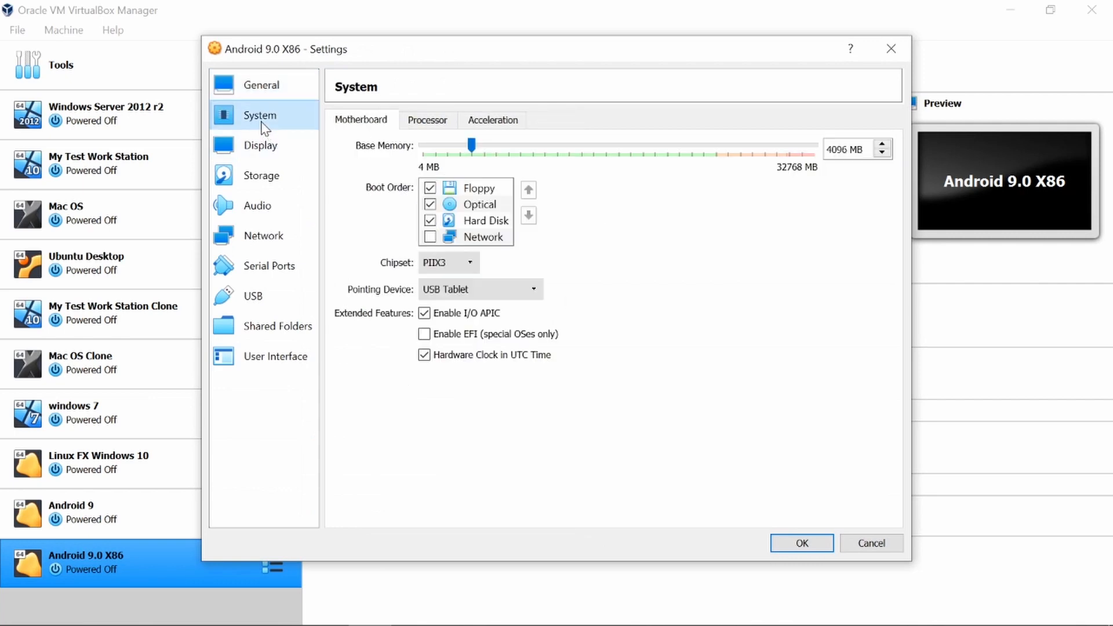
click(430, 188)
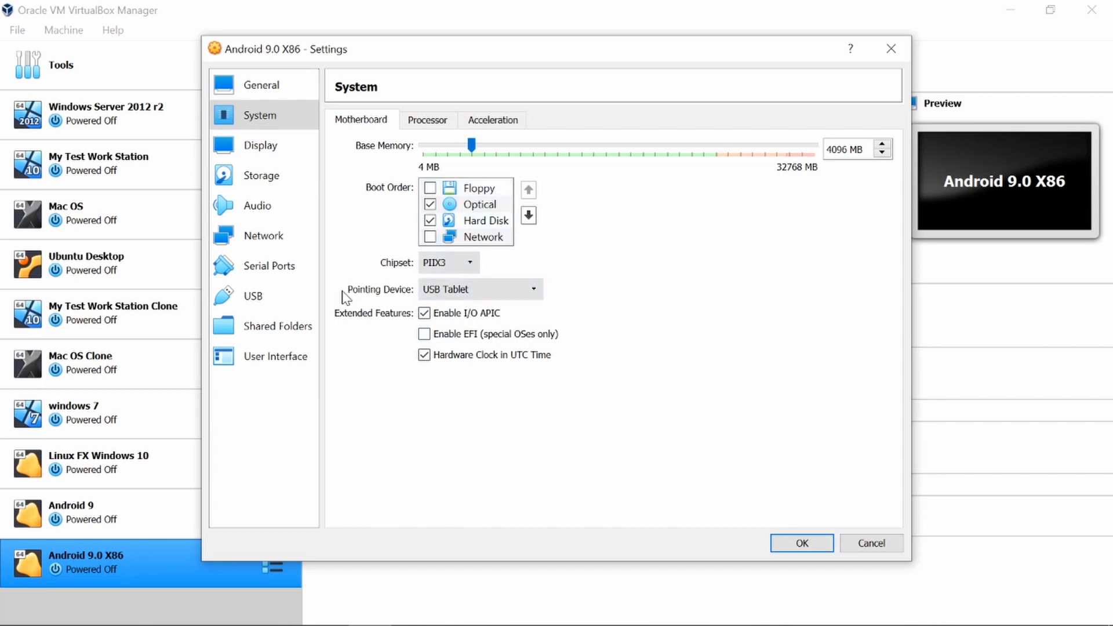
click(443, 292)
click(455, 306)
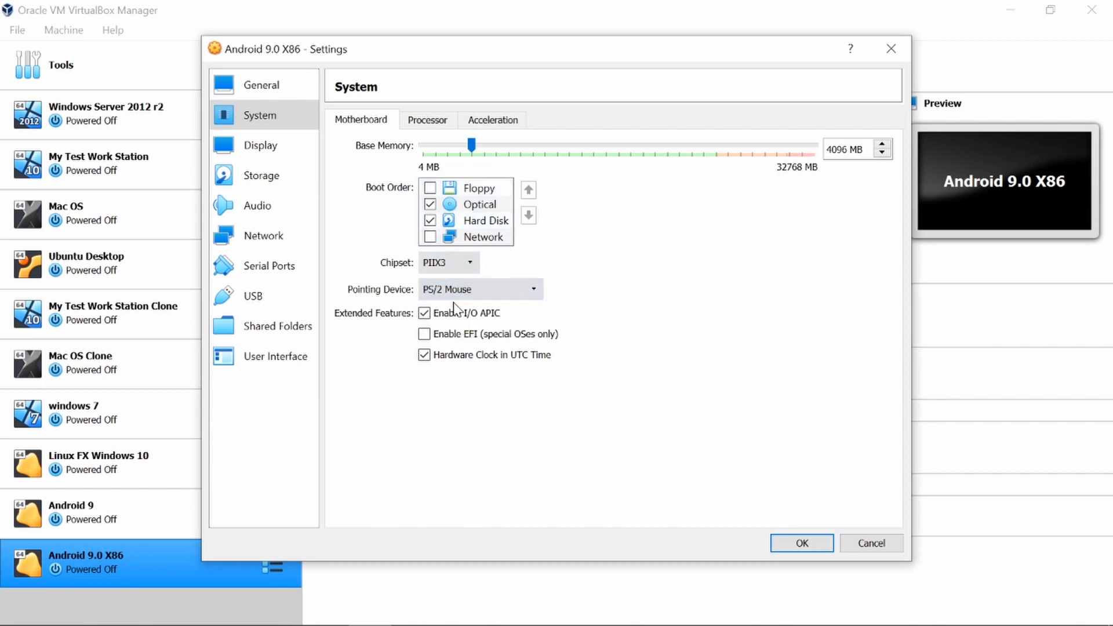
Assign 2 processors to the machine and set the paravirtualization interface to KVM
click(440, 122)
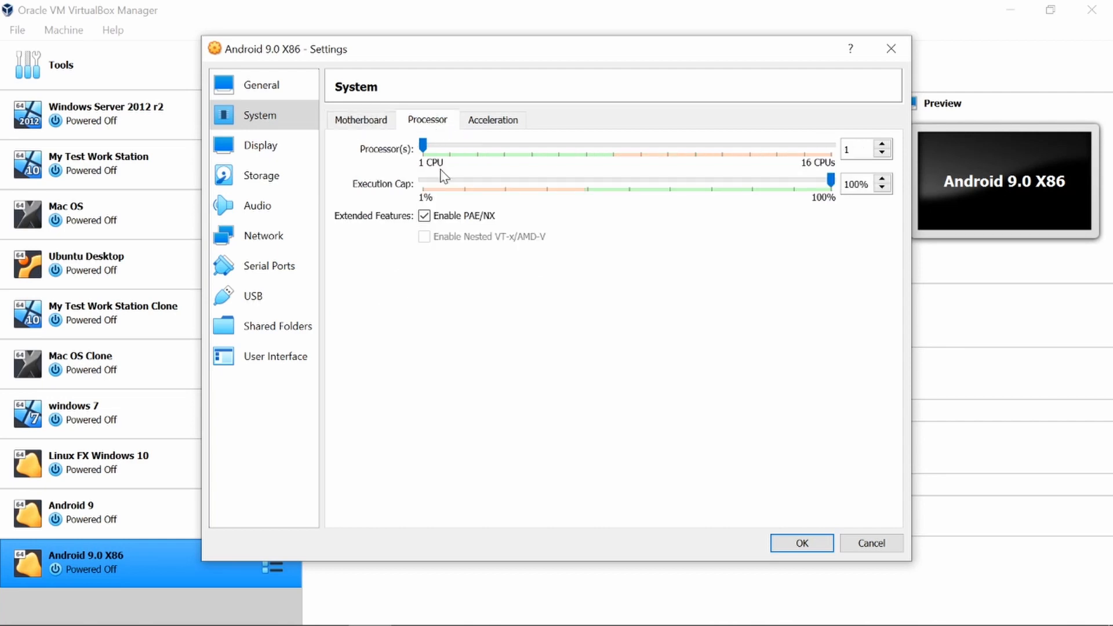
click(452, 151)
click(494, 121)
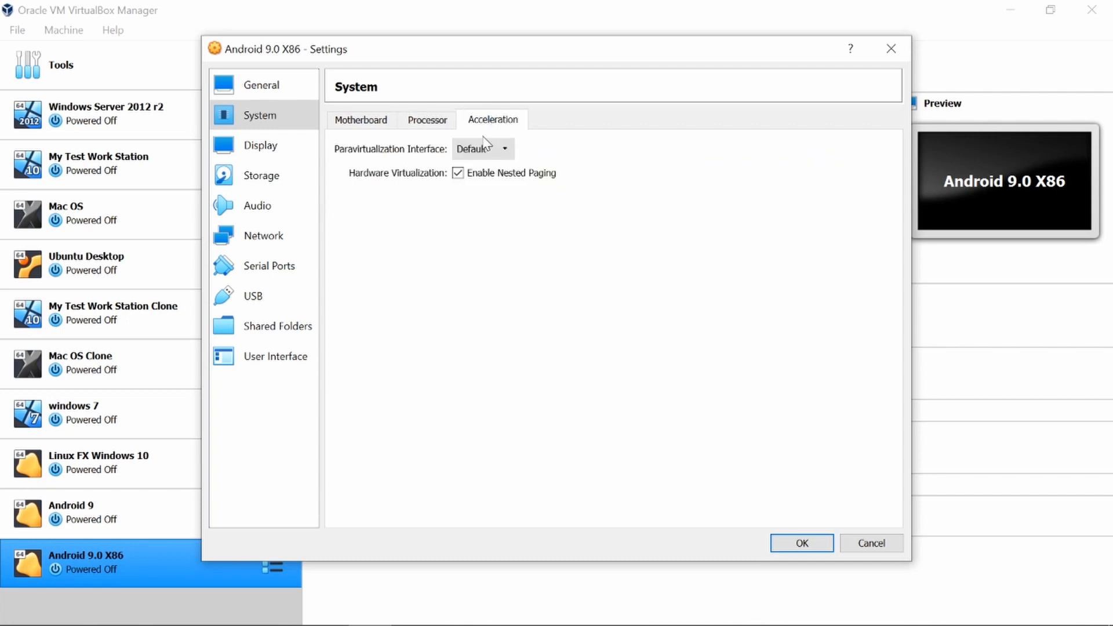
click(455, 154)
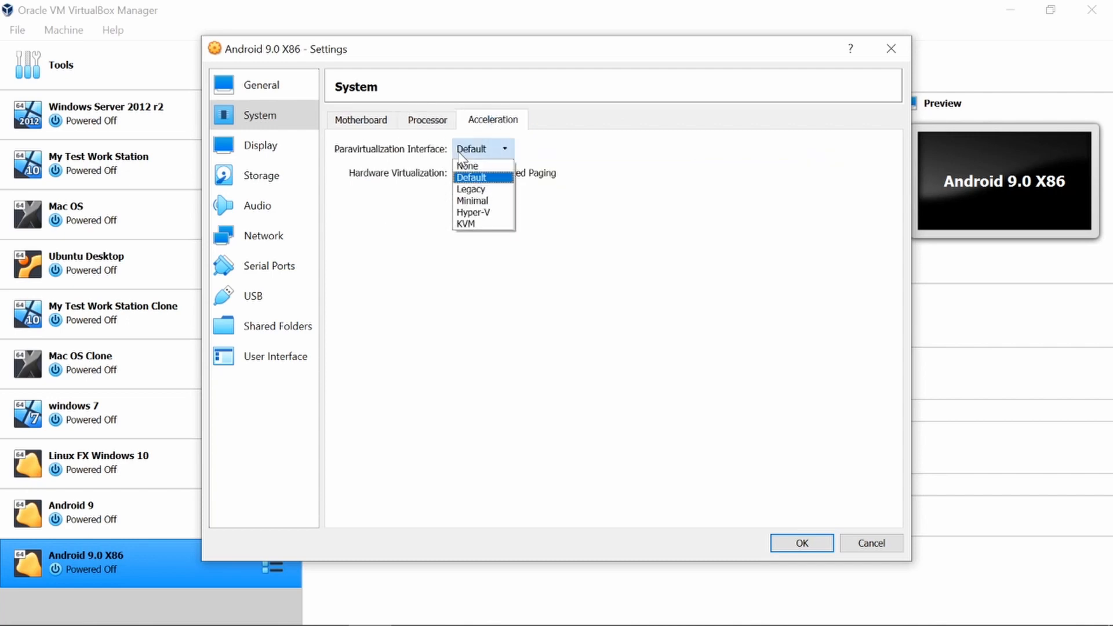
click(463, 225)
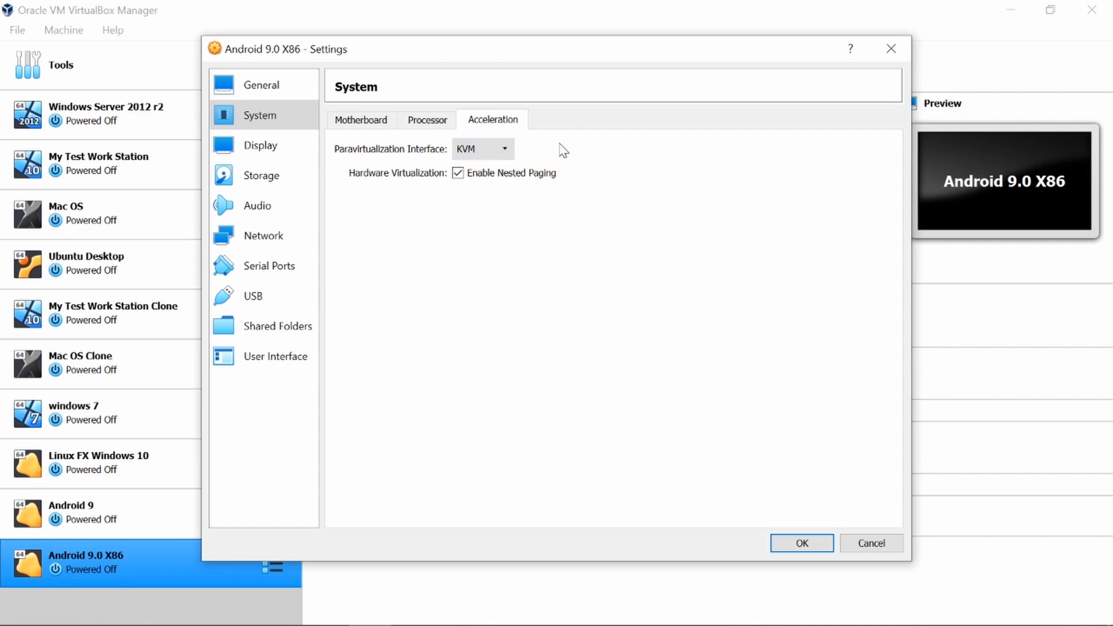
Set the display's video memory to 128 MB and the graphics controller to VBoxSVGA
click(270, 158)
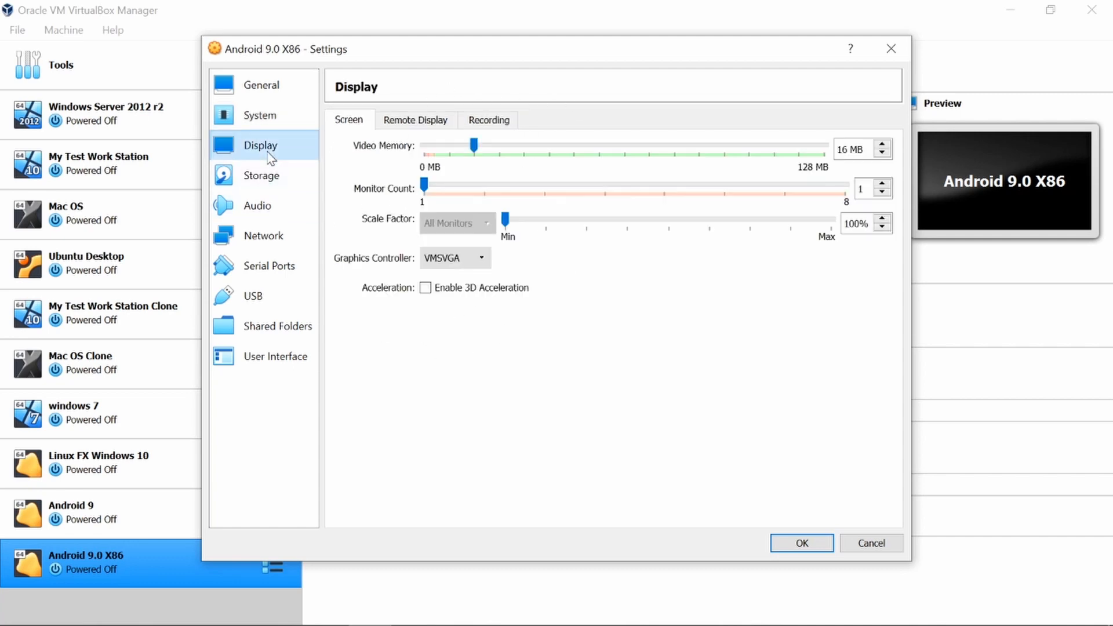
drag(474, 152, 869, 195)
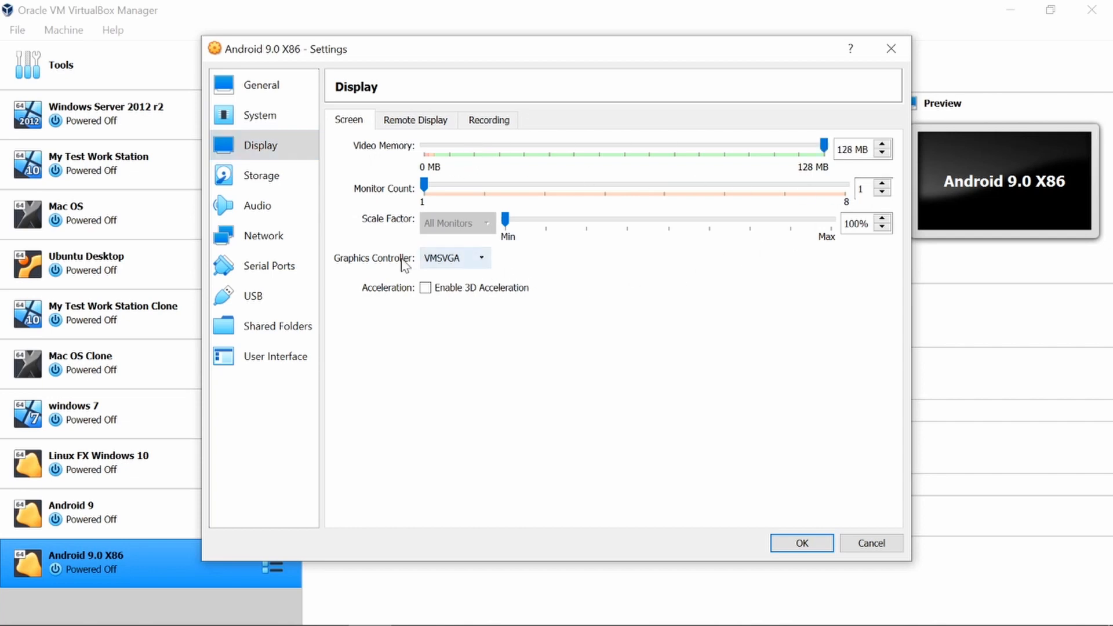
click(458, 259)
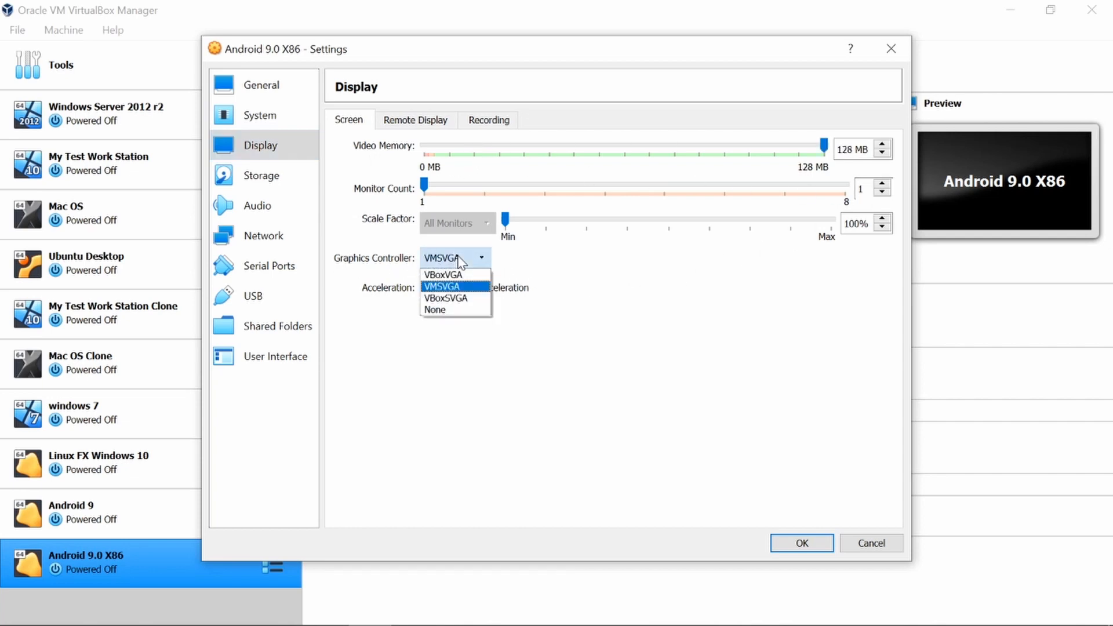
click(460, 297)
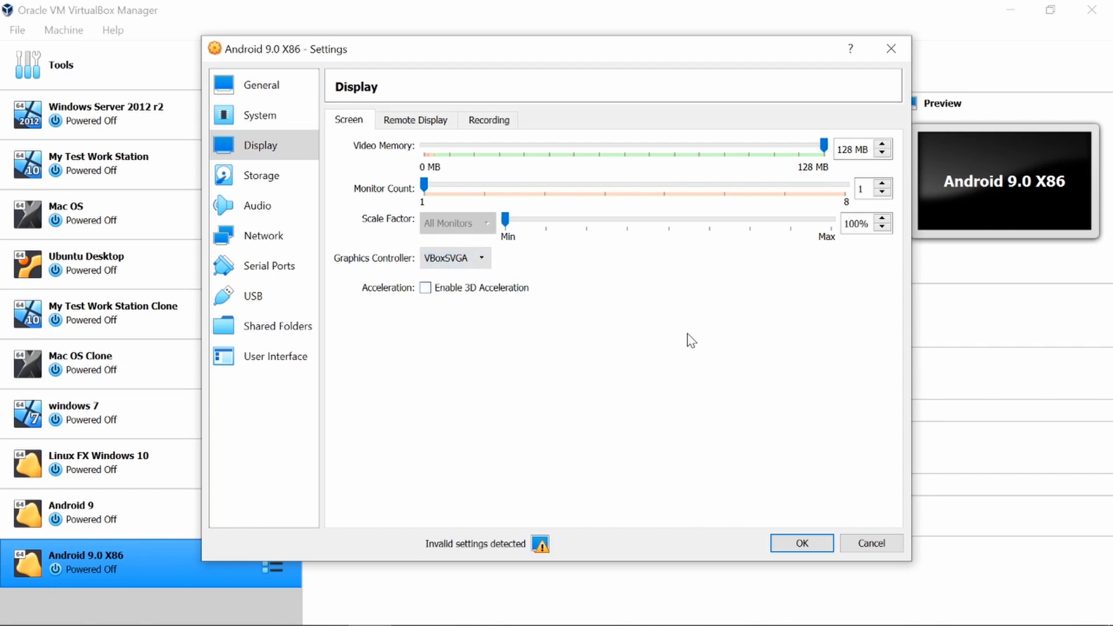
click(265, 183)
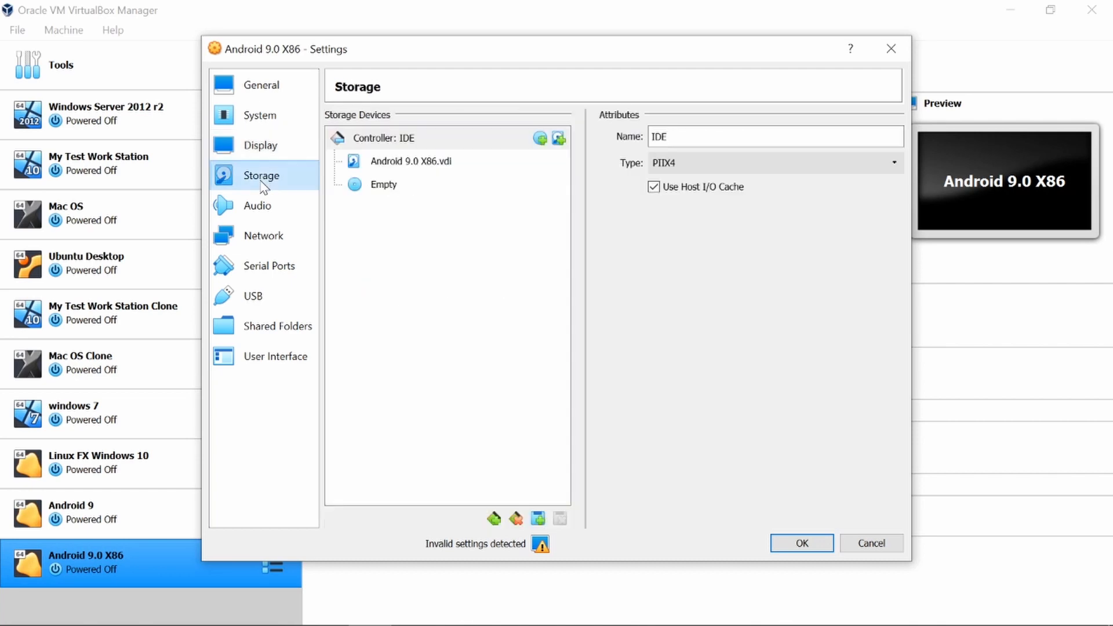
click(266, 152)
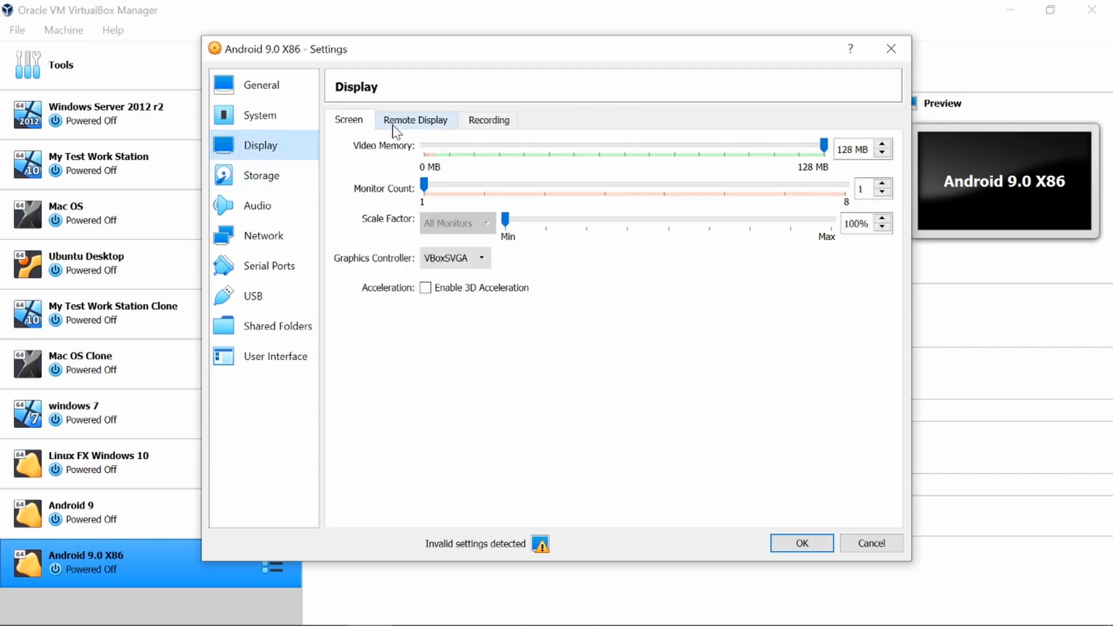
Remove the empty optical drive from the IDE storage controller
click(259, 184)
click(374, 187)
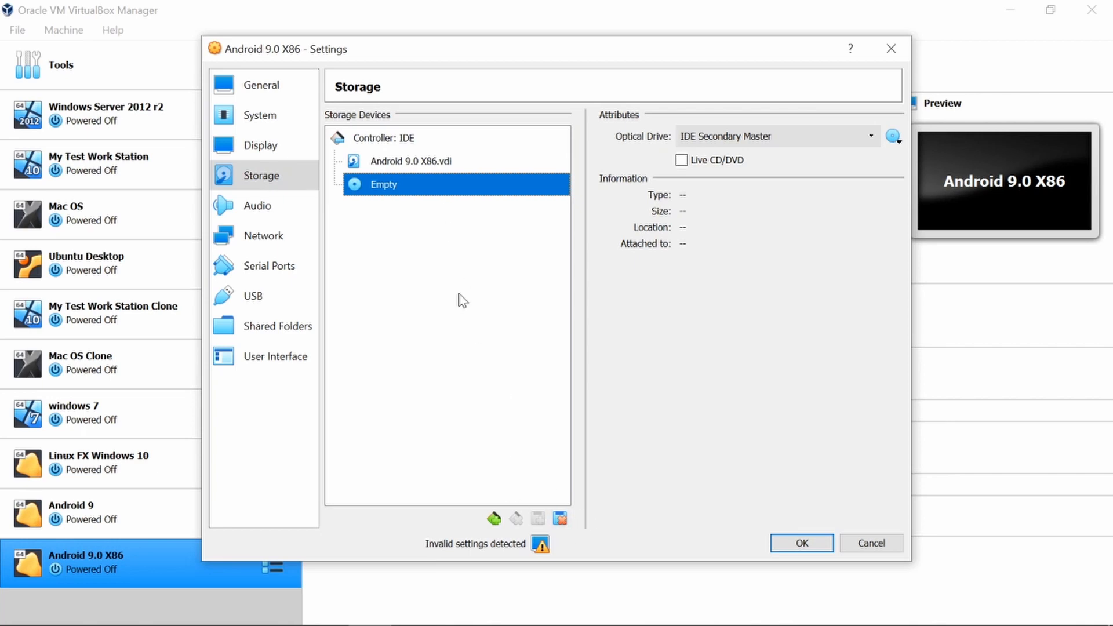
right_click(433, 195)
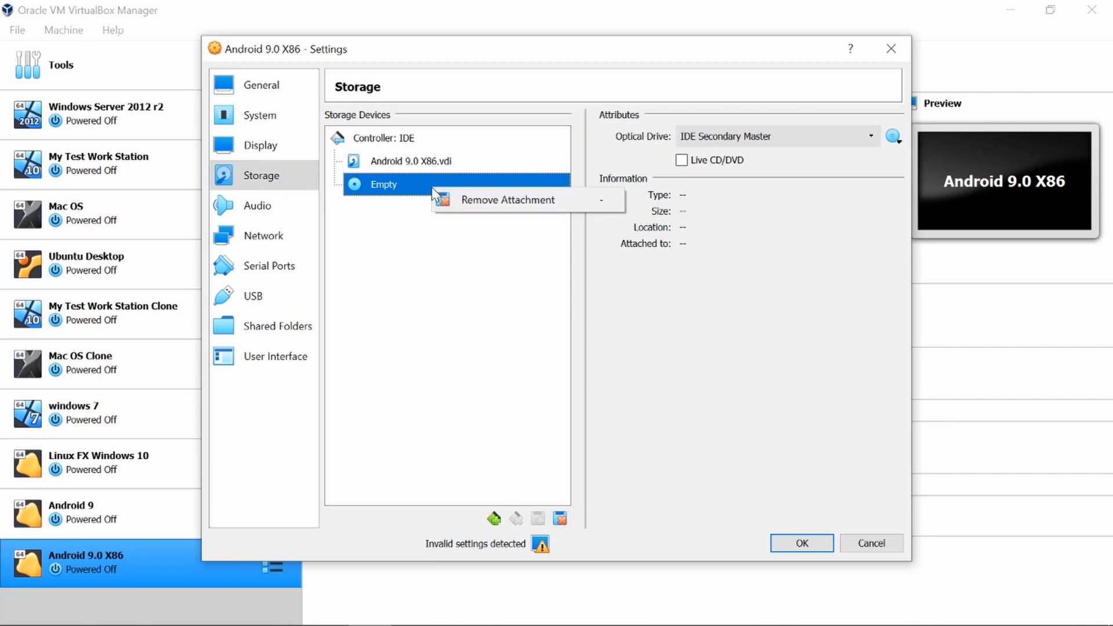
click(449, 200)
click(514, 357)
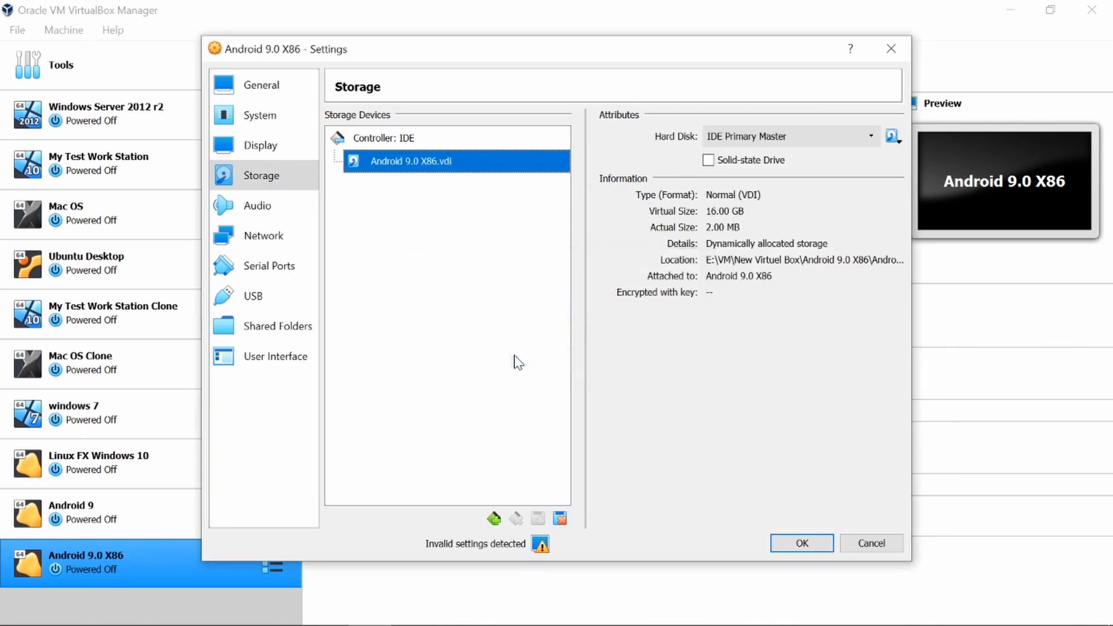
Attach android-x86-9.0-r2.iso as an optical drive on the IDE controller and save the machine settings
click(405, 144)
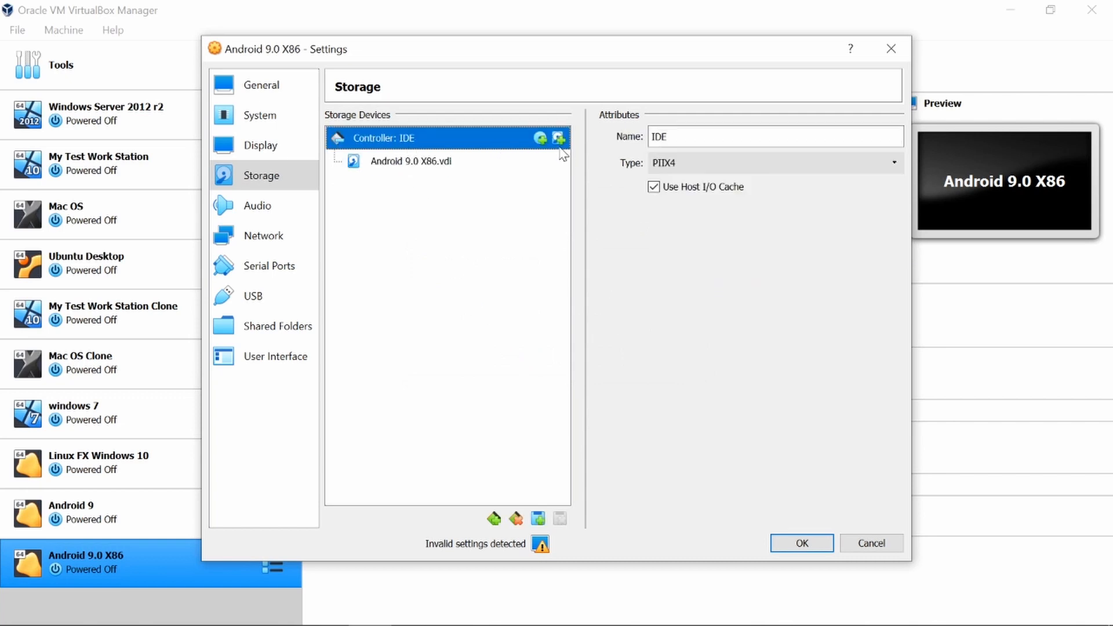
click(541, 139)
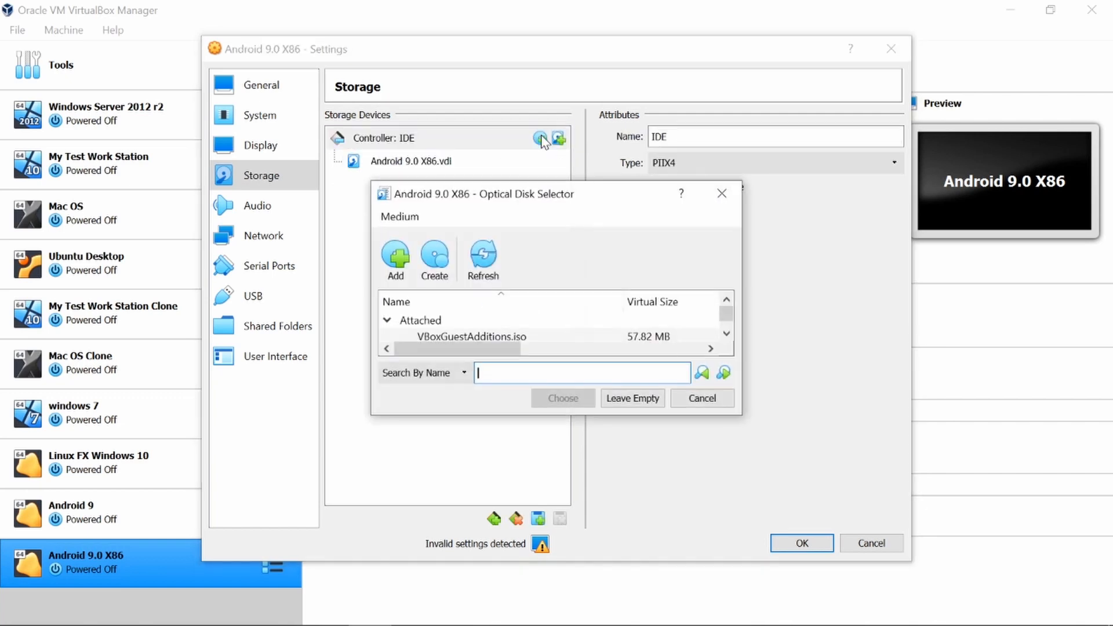
click(394, 255)
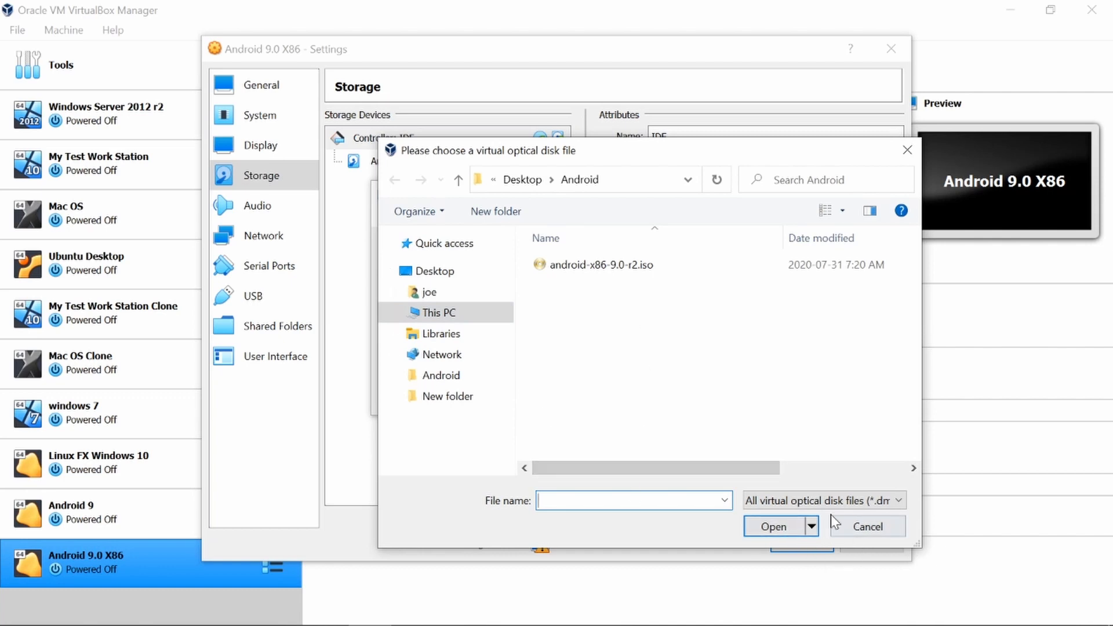
click(854, 528)
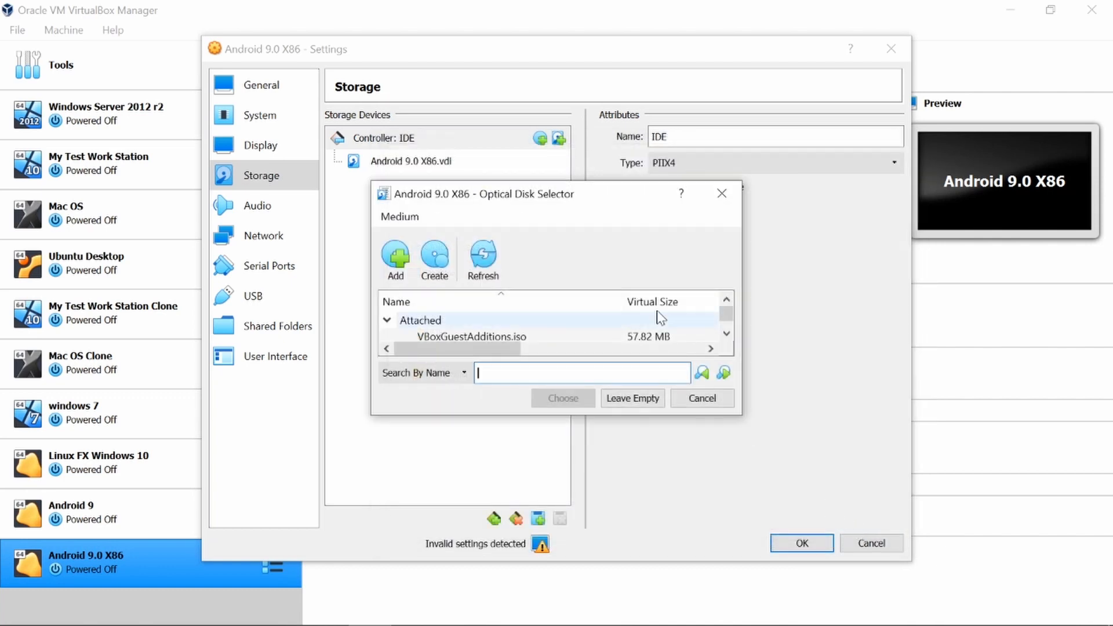
click(394, 259)
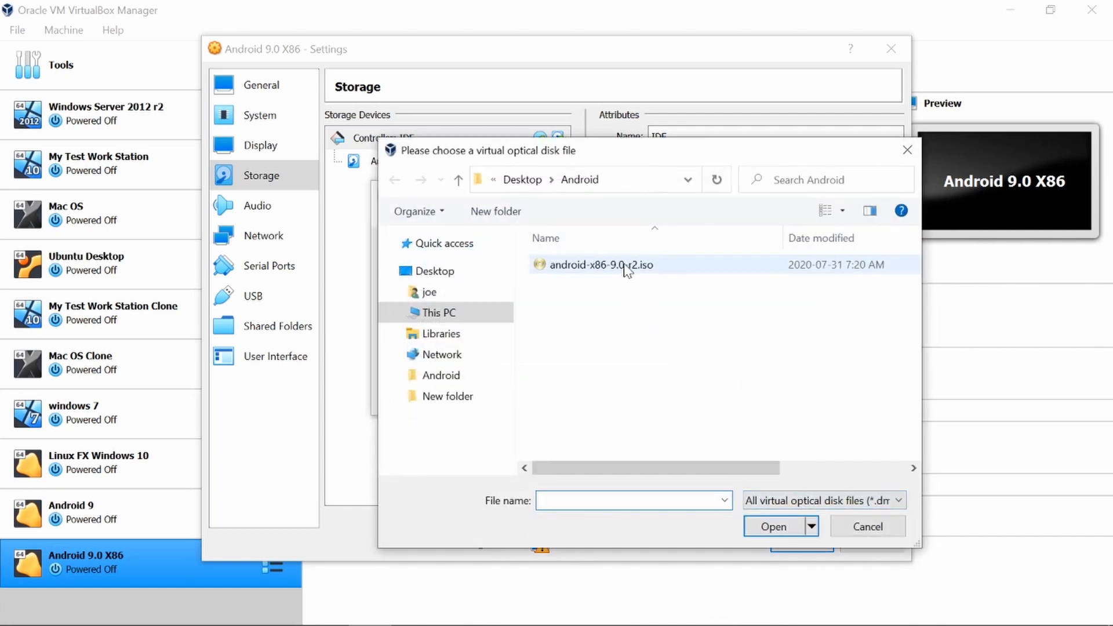
click(626, 266)
click(775, 527)
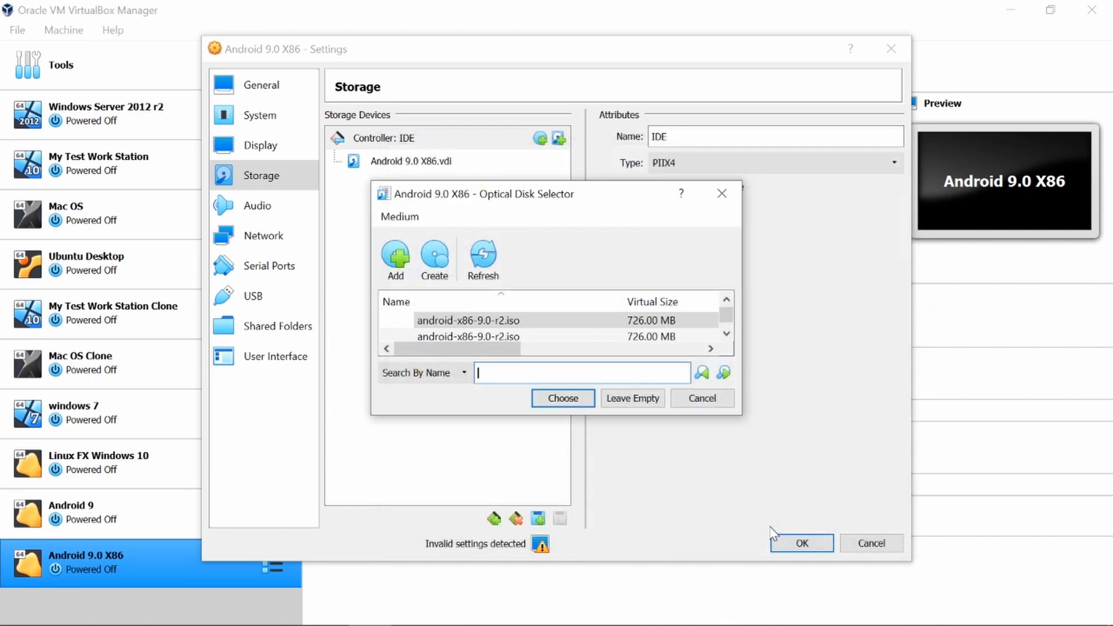
click(507, 322)
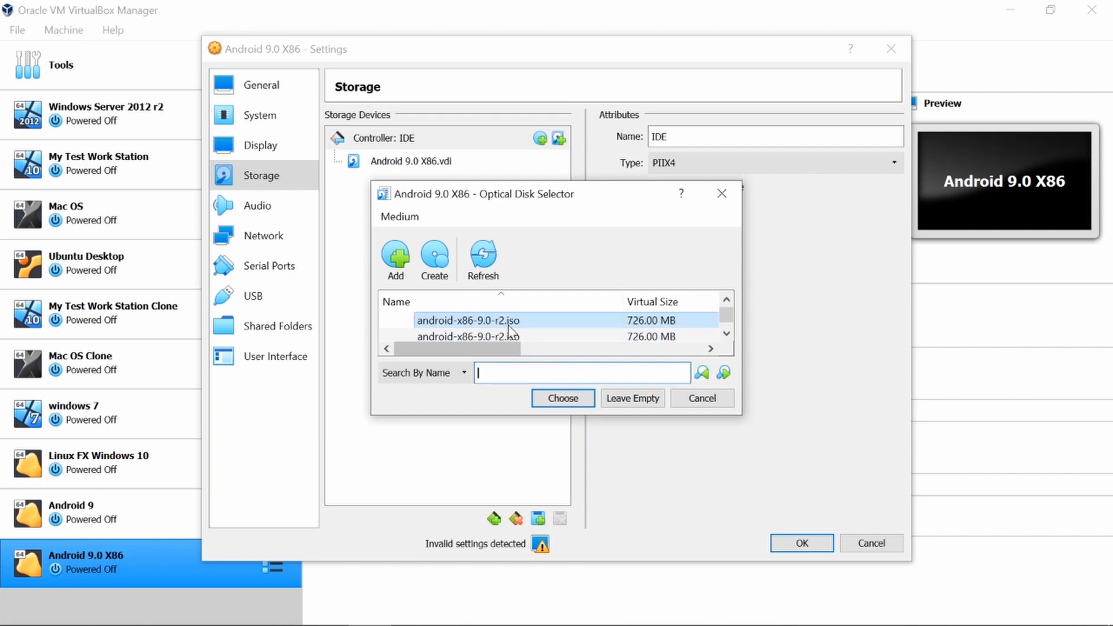
click(563, 399)
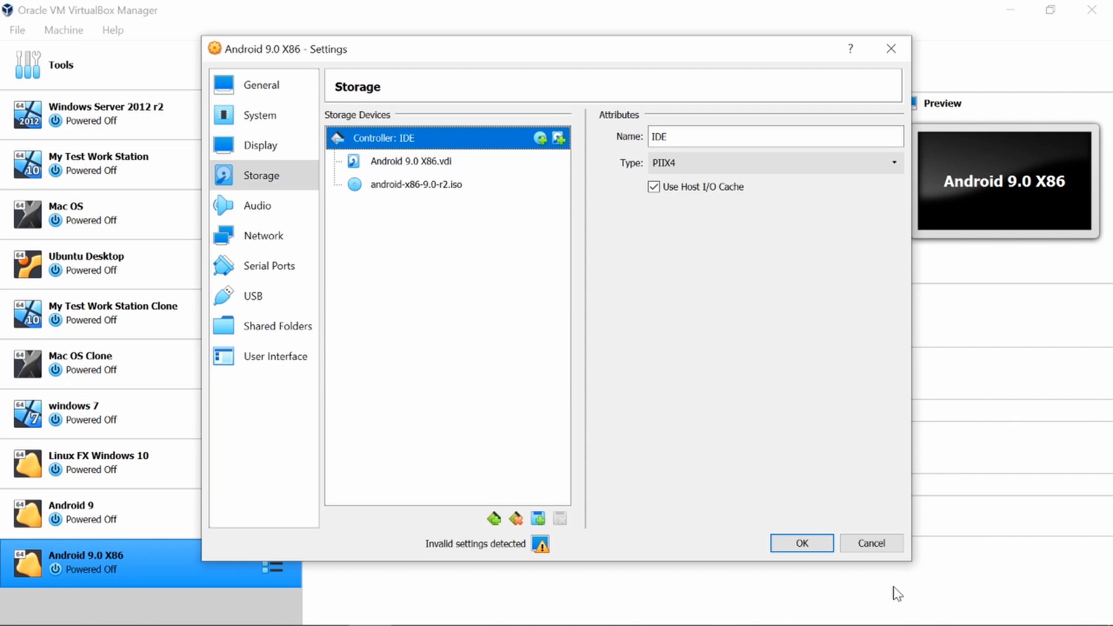
click(807, 546)
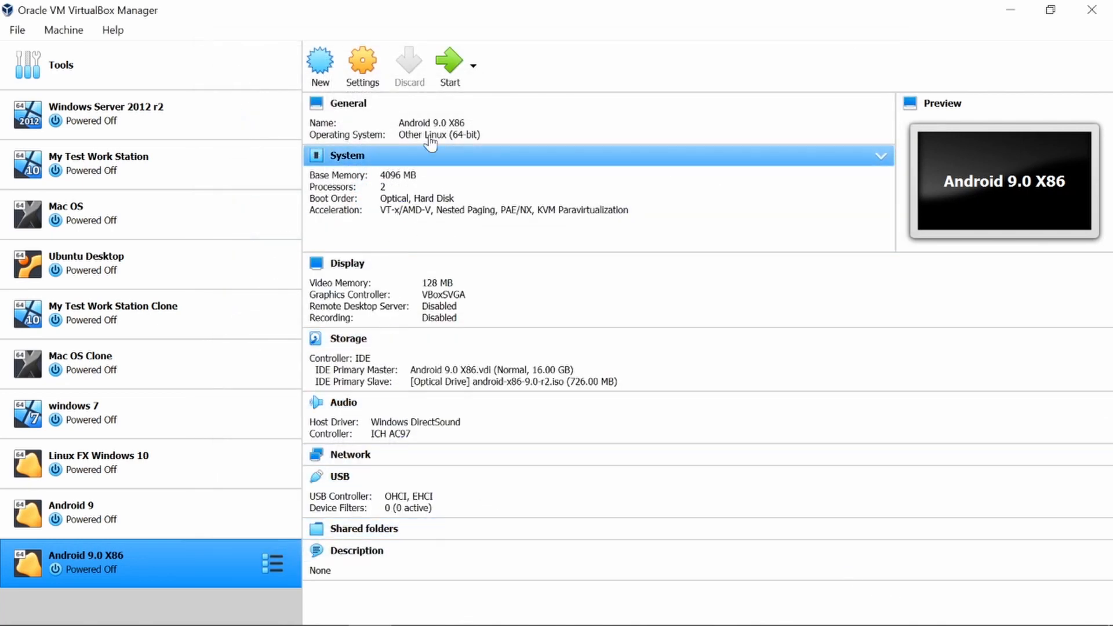
Start the Android 9.0 X86 machine with android-x86-9.0-r2.iso as the start-up disk
click(447, 62)
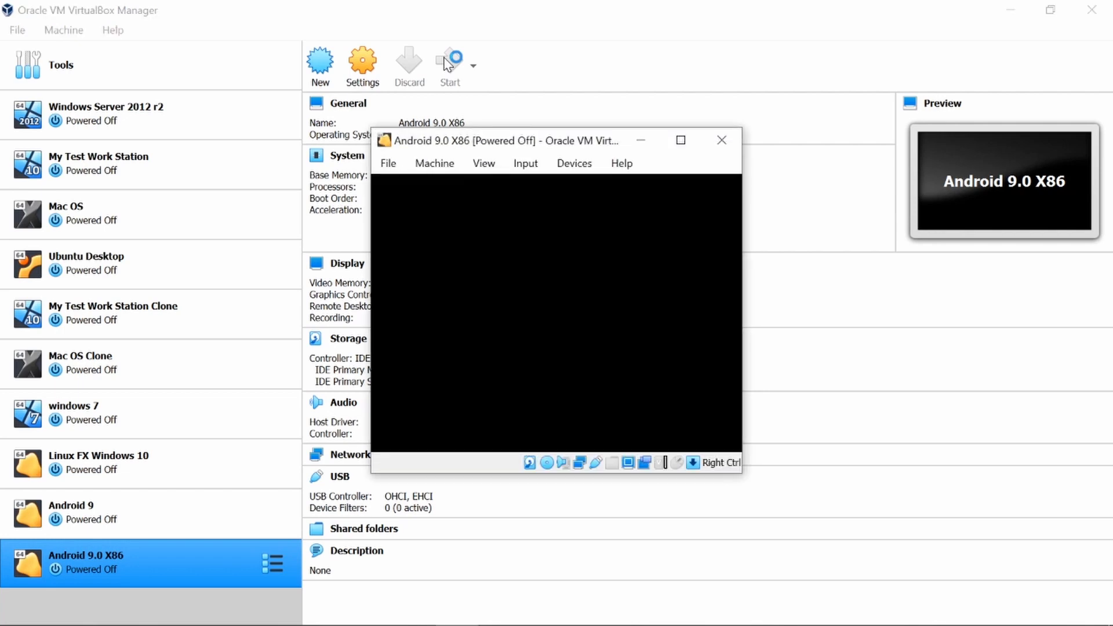
click(589, 387)
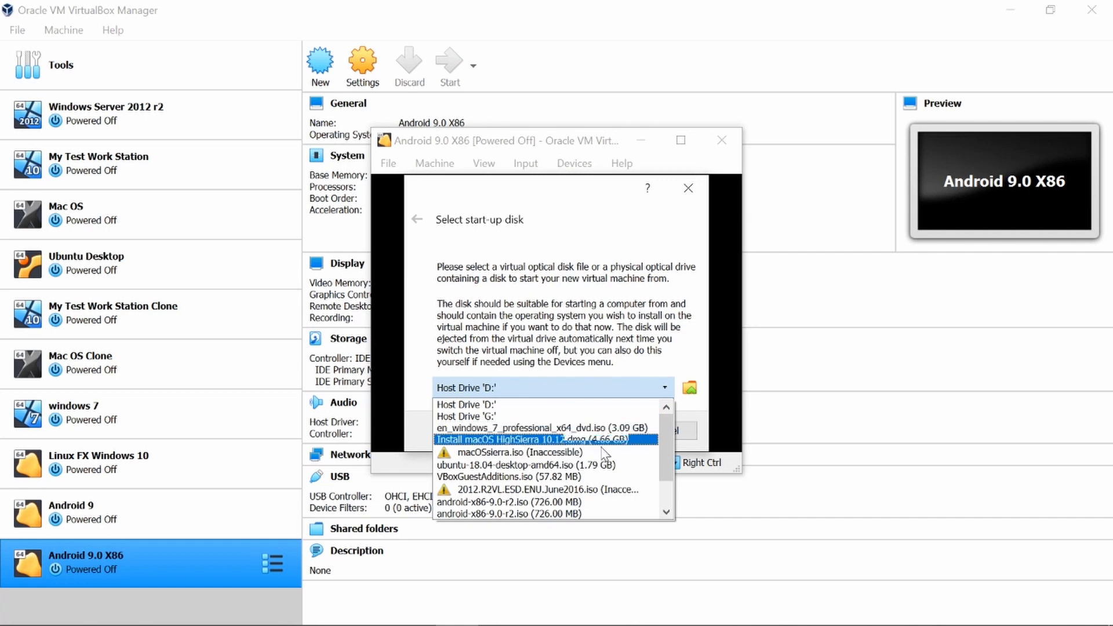
scroll(579, 467, down, 1)
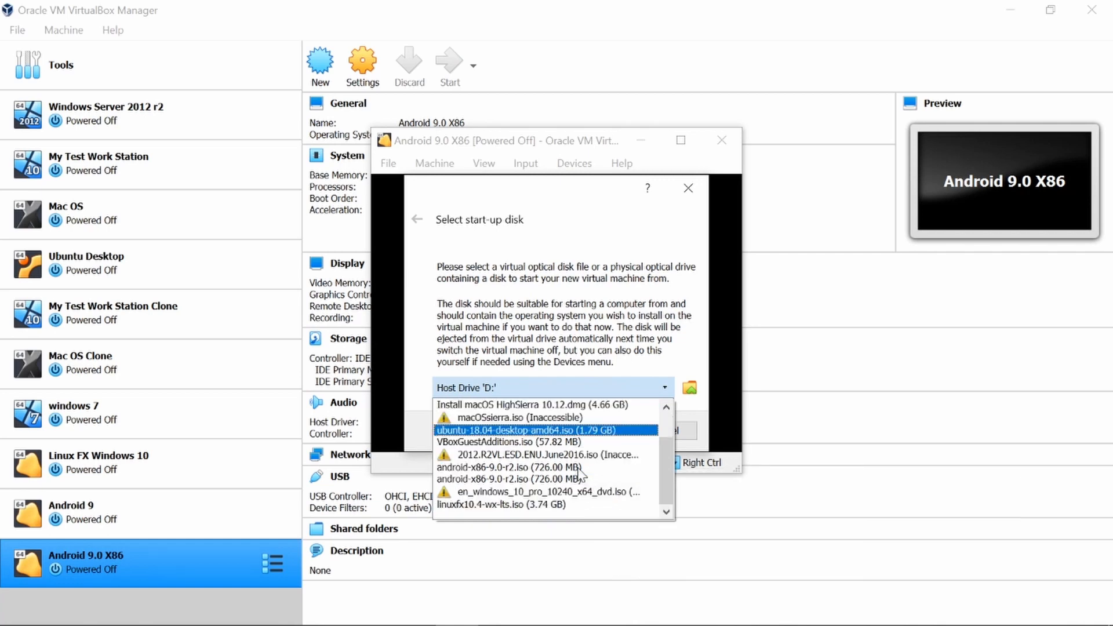
click(577, 480)
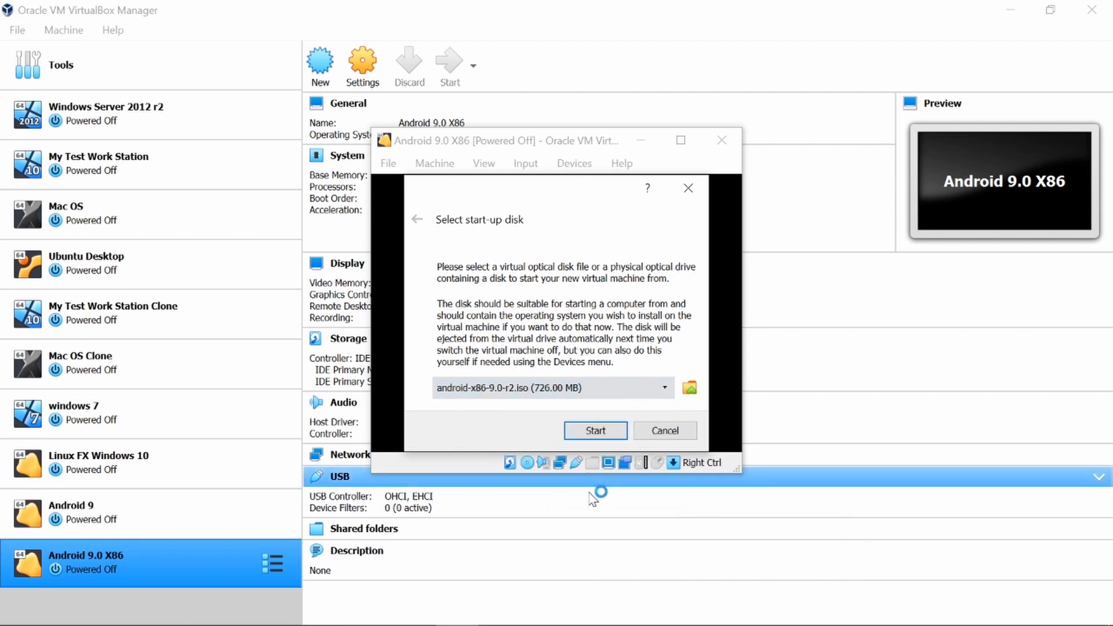
click(593, 430)
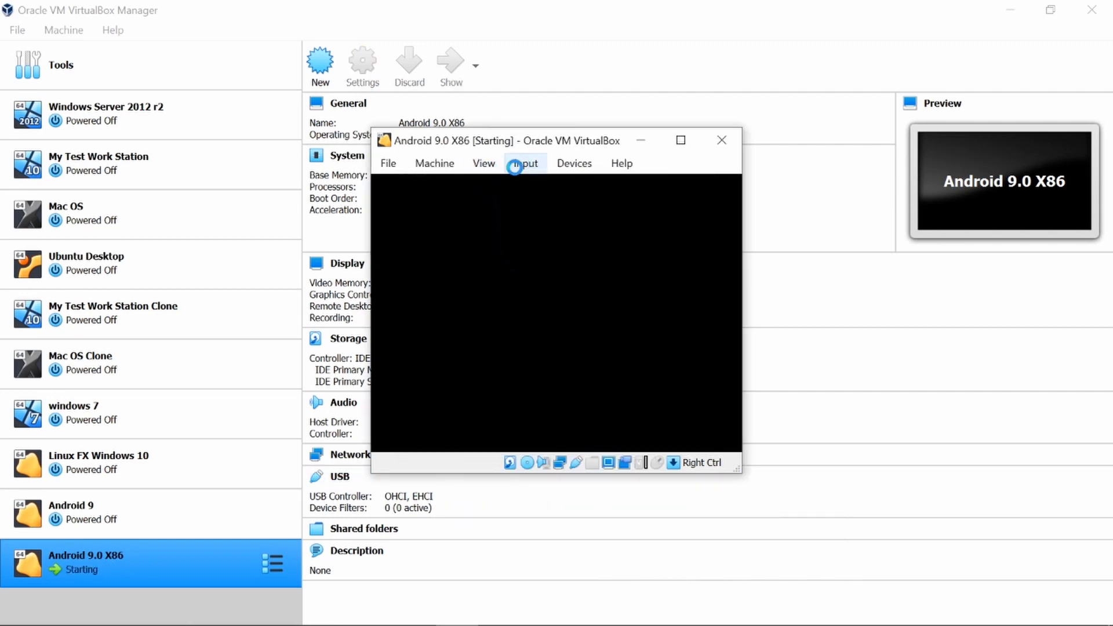
Scale Virtual Screen 1 to 150% and move the machine window up so it is fully in view
click(484, 163)
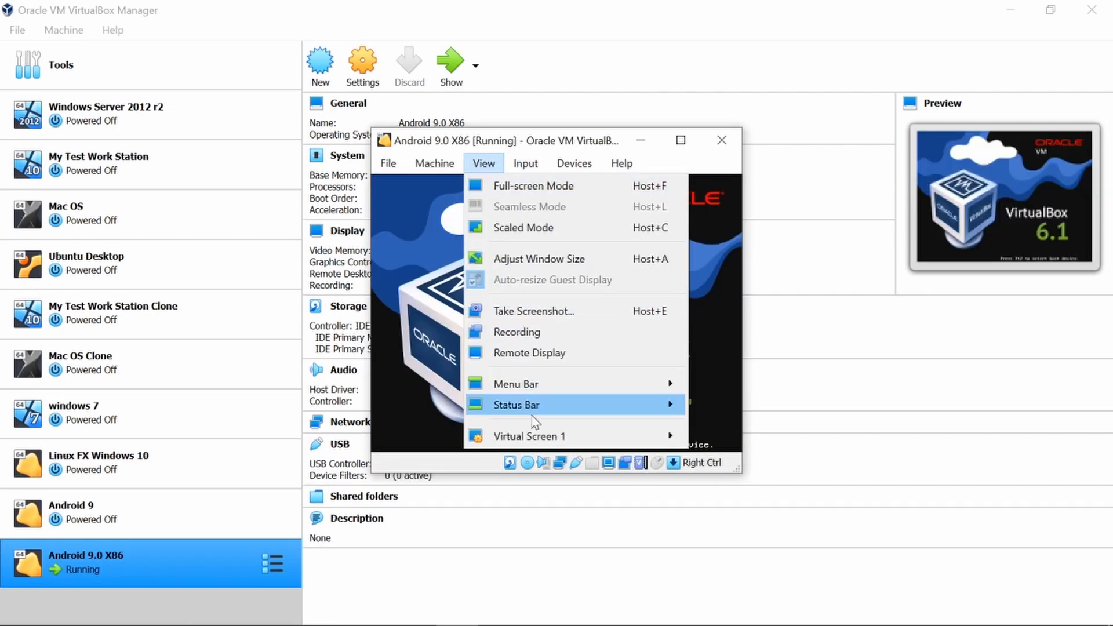
mouse_move(538, 442)
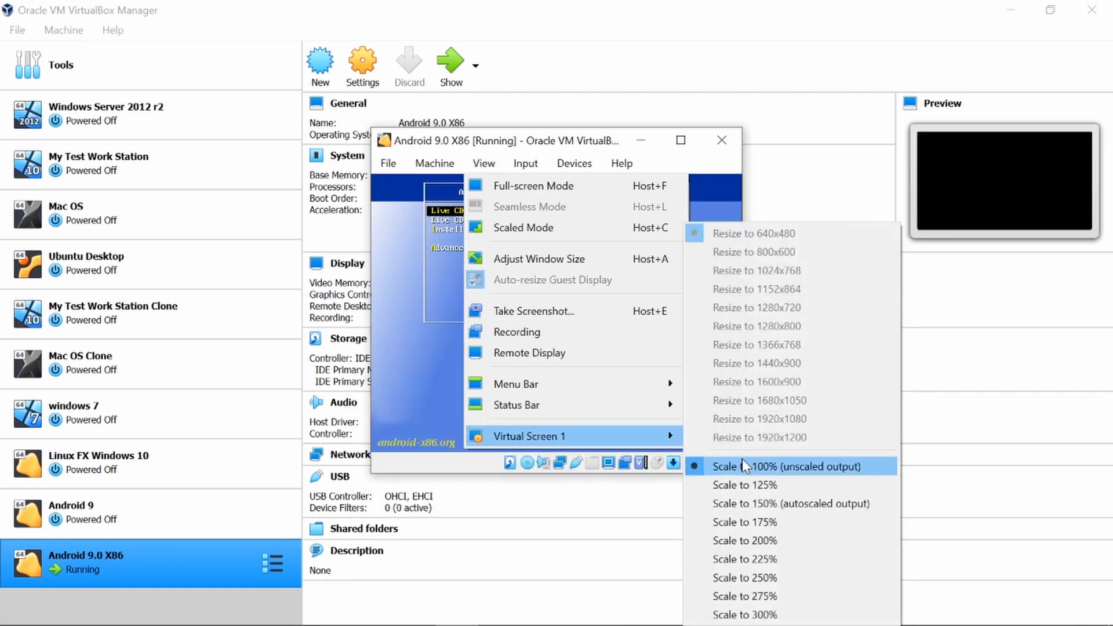
click(755, 502)
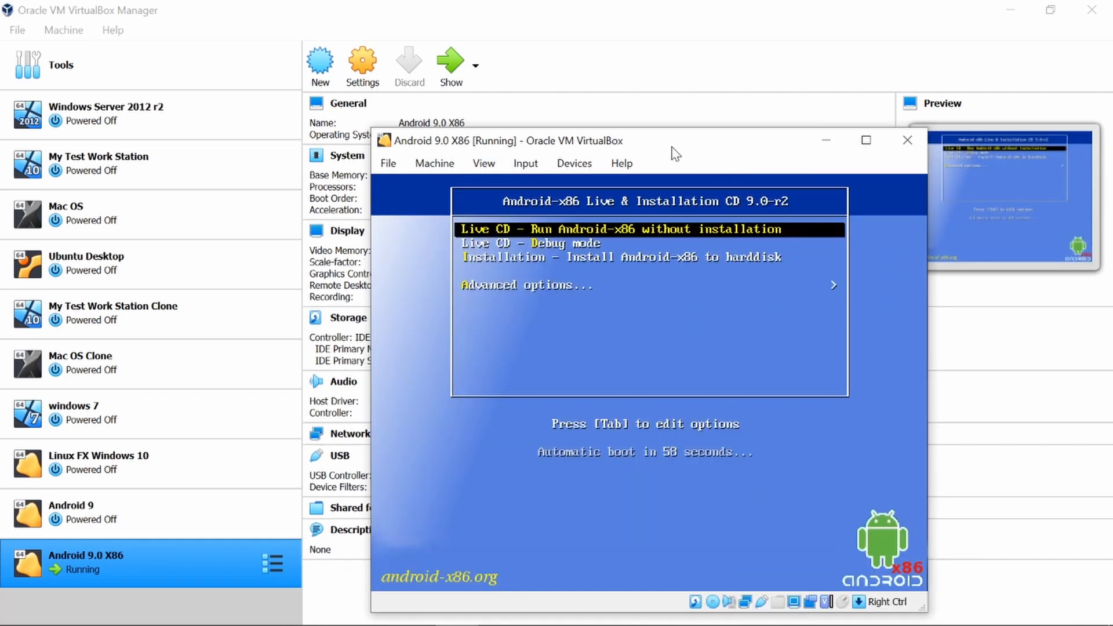
drag(672, 148, 574, 99)
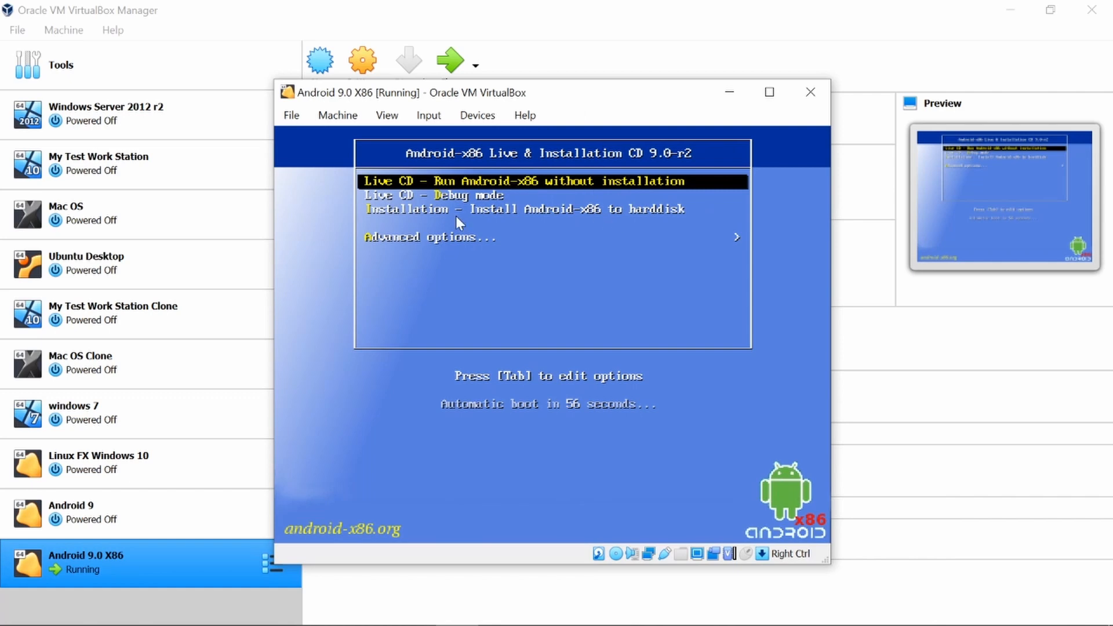
Choose to install Android-x86 to the hard disk and open the partition editor without using GPT
key(Down)
key(Down)
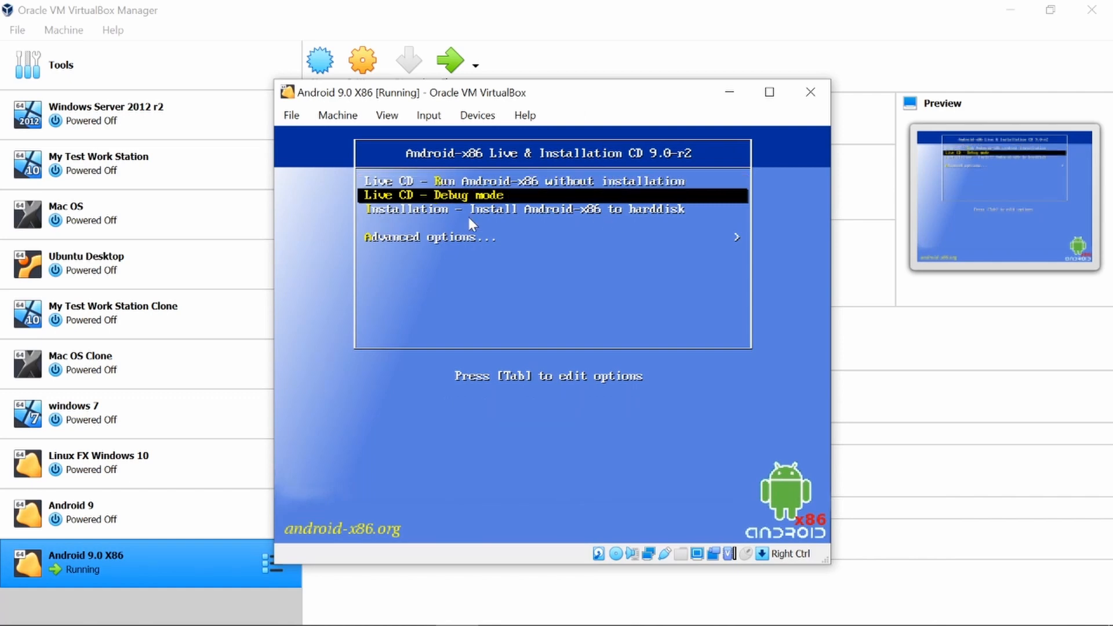
key(Return)
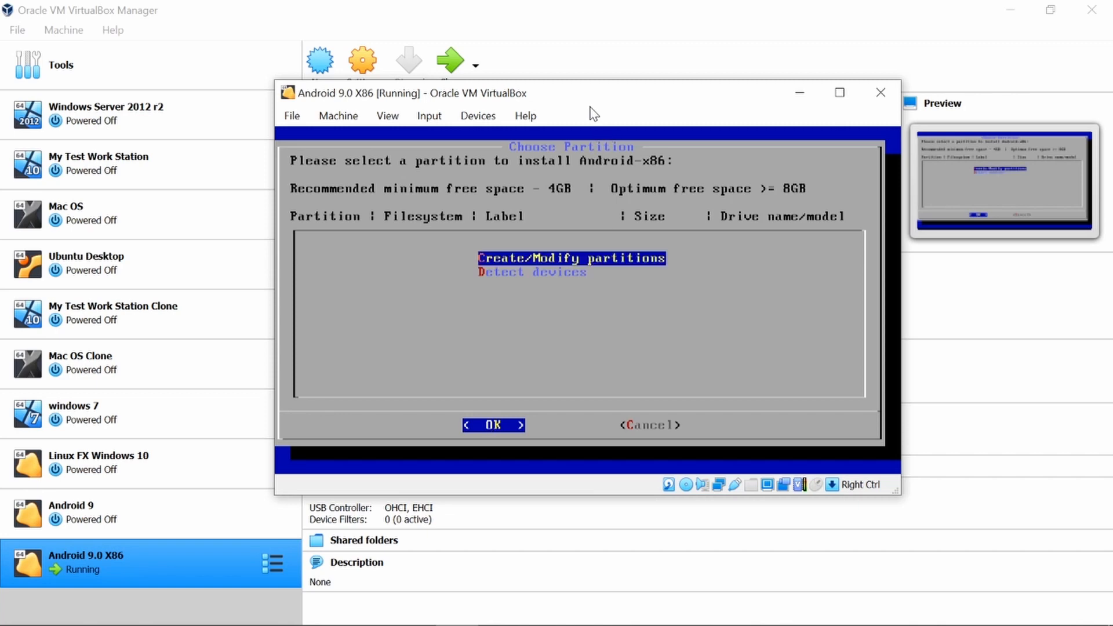
key(Return)
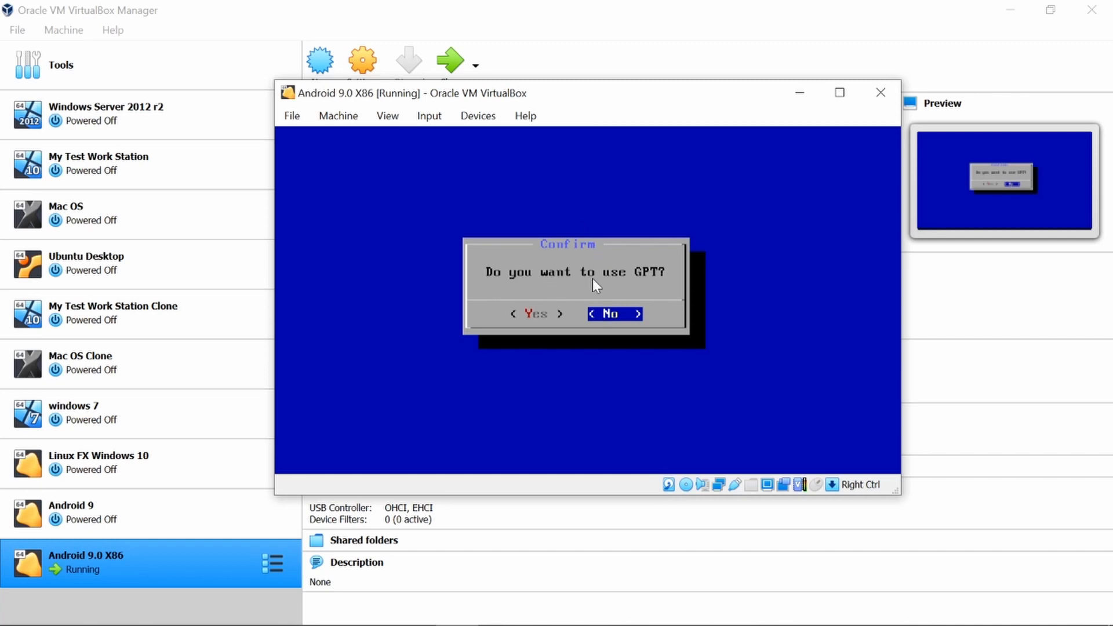
key(Return)
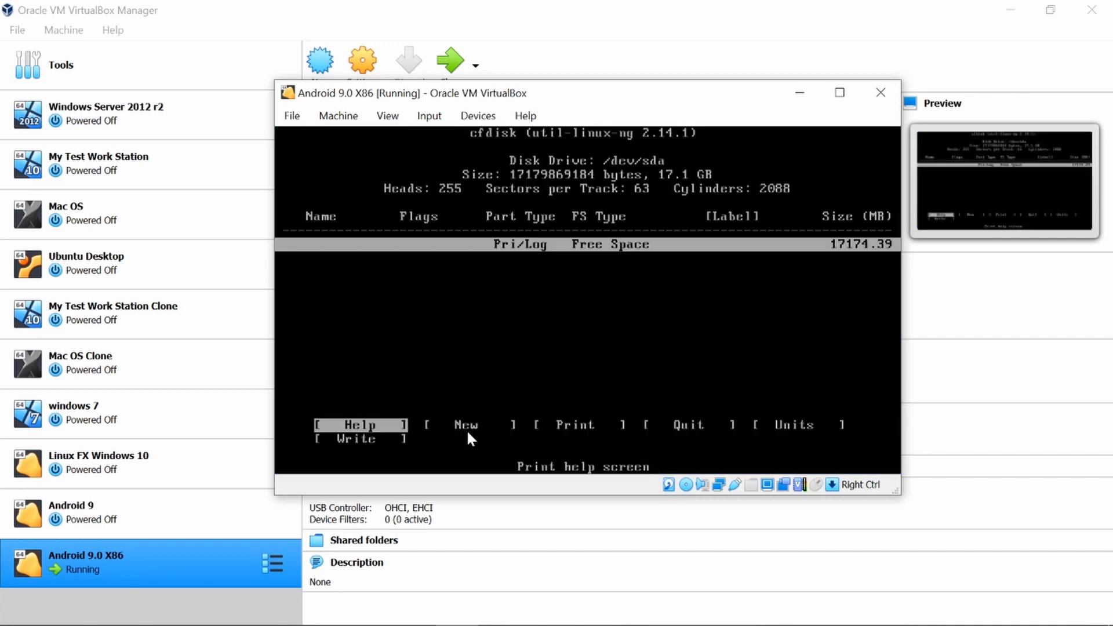
Create a new primary partition from all of the free space and flag it as bootable
key(Right)
key(Right)
key(Left)
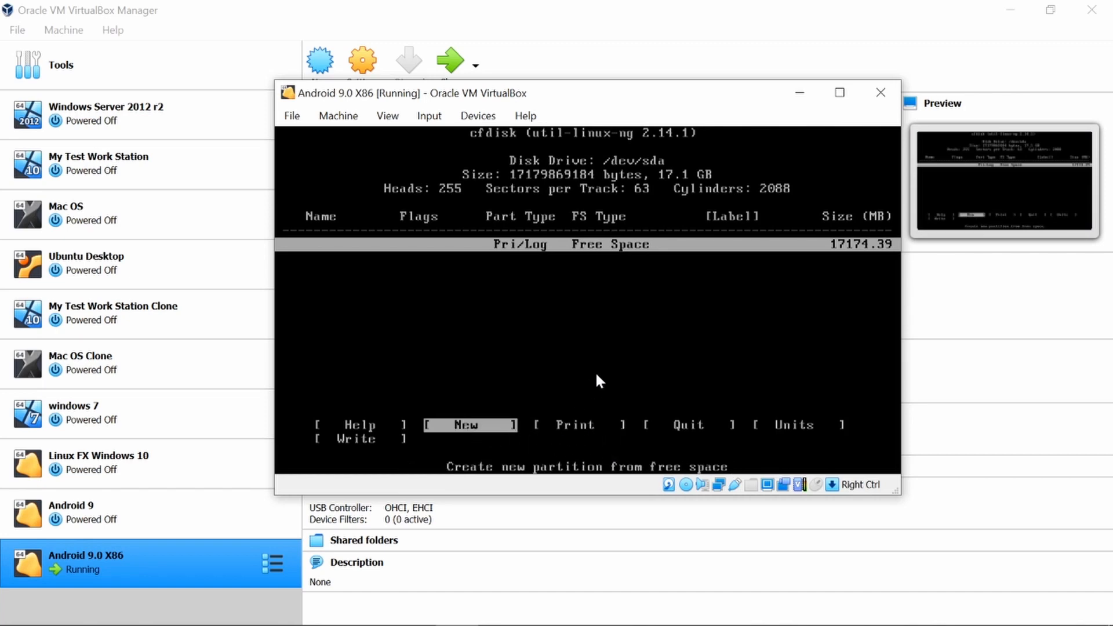
key(Return)
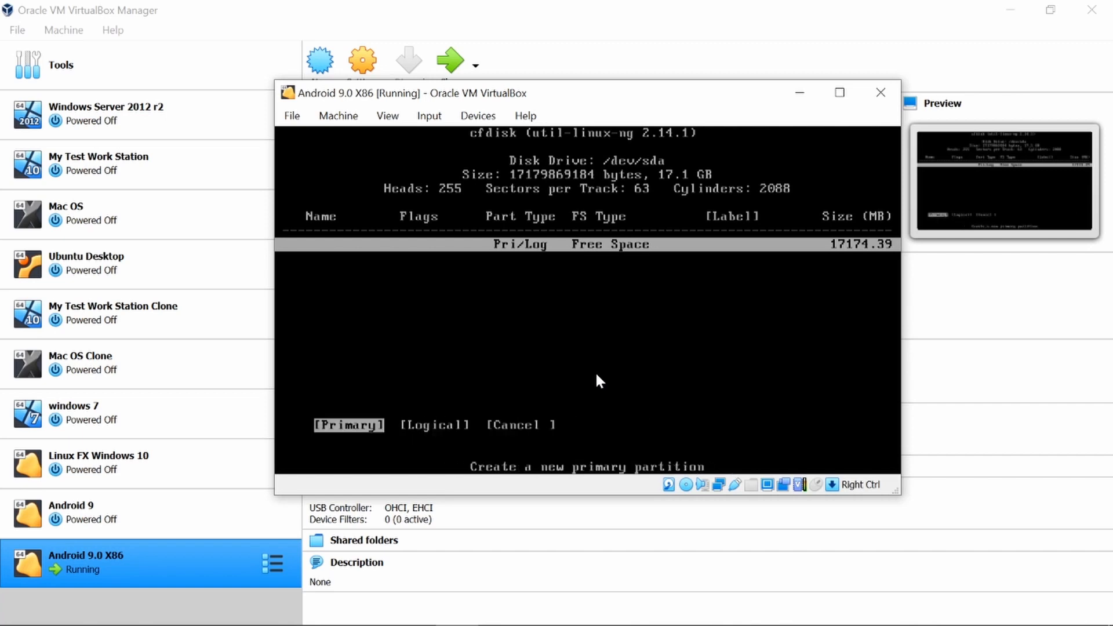
key(Return)
key(Return)
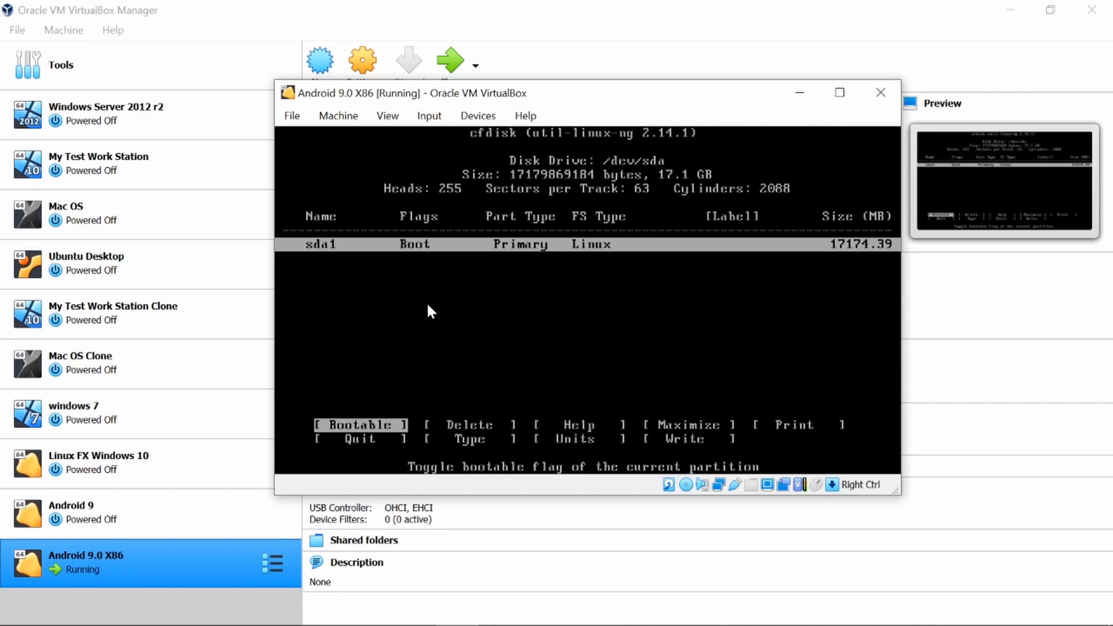
Write the partition table to the disk, answering yes to the confirmation
key(Right)
key(Right)
key(Right)
key(Right)
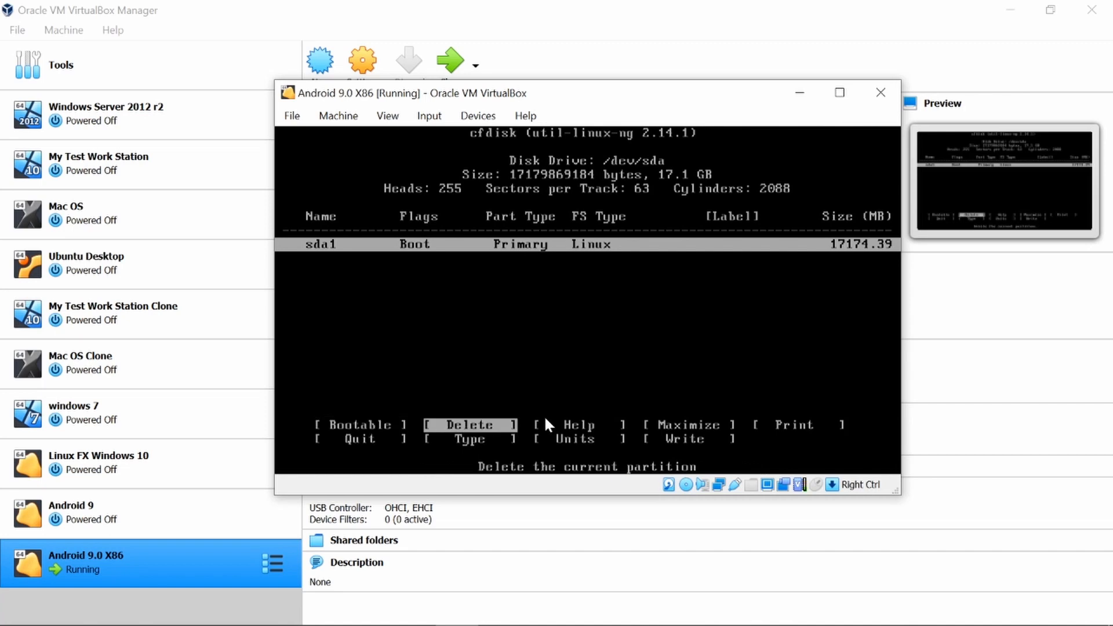
key(Right)
key(Right)
key(Right)
key(Right)
key(Right)
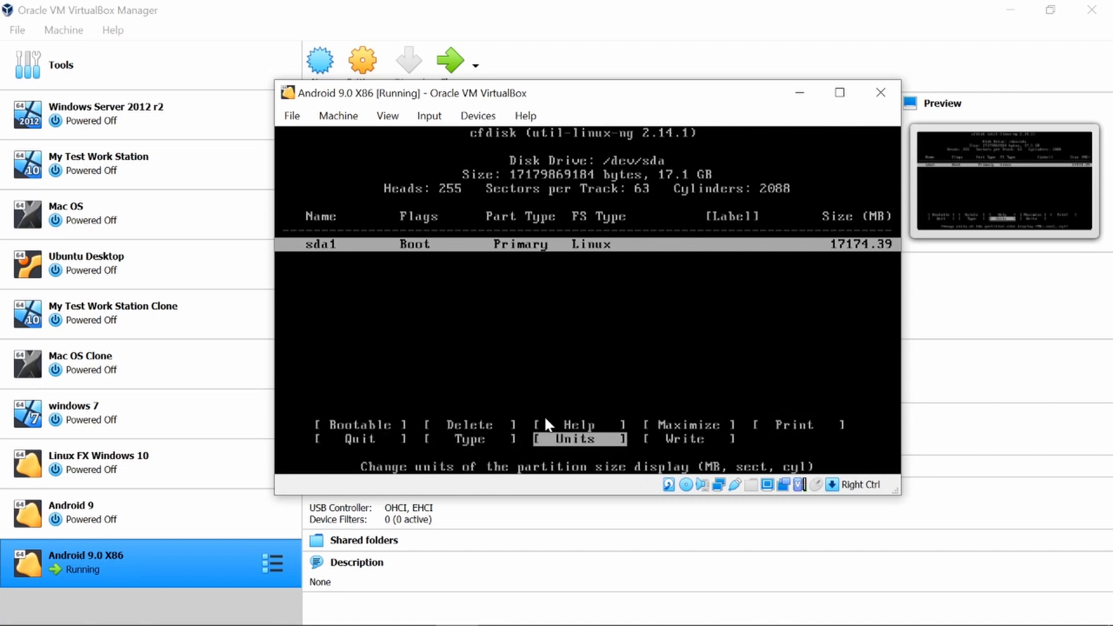
key(Left)
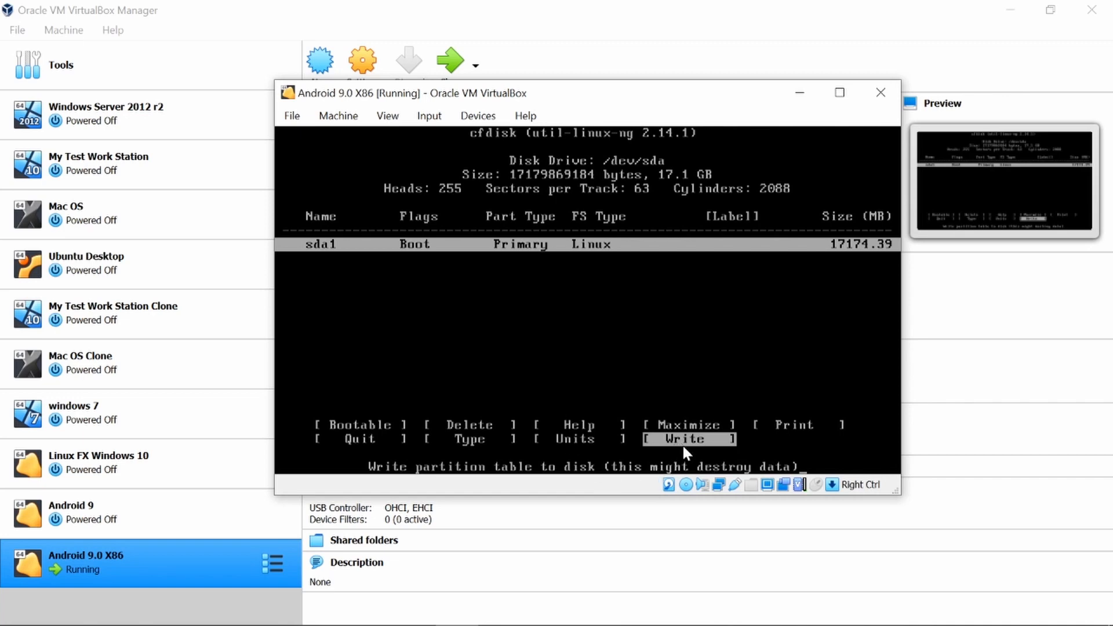
key(Return)
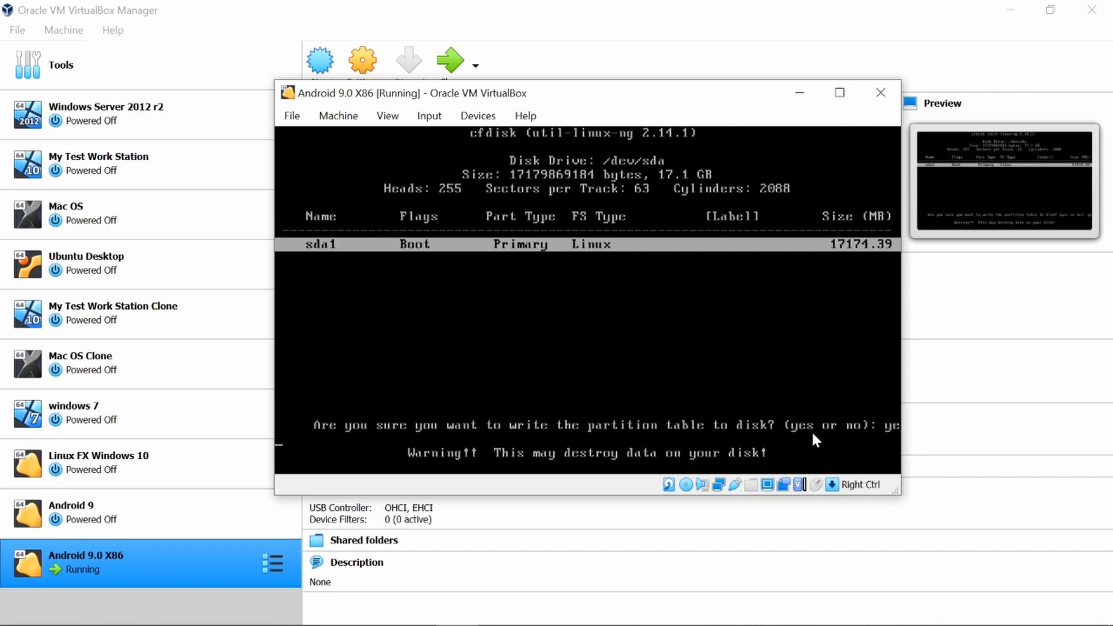
text(yes)
key(Return)
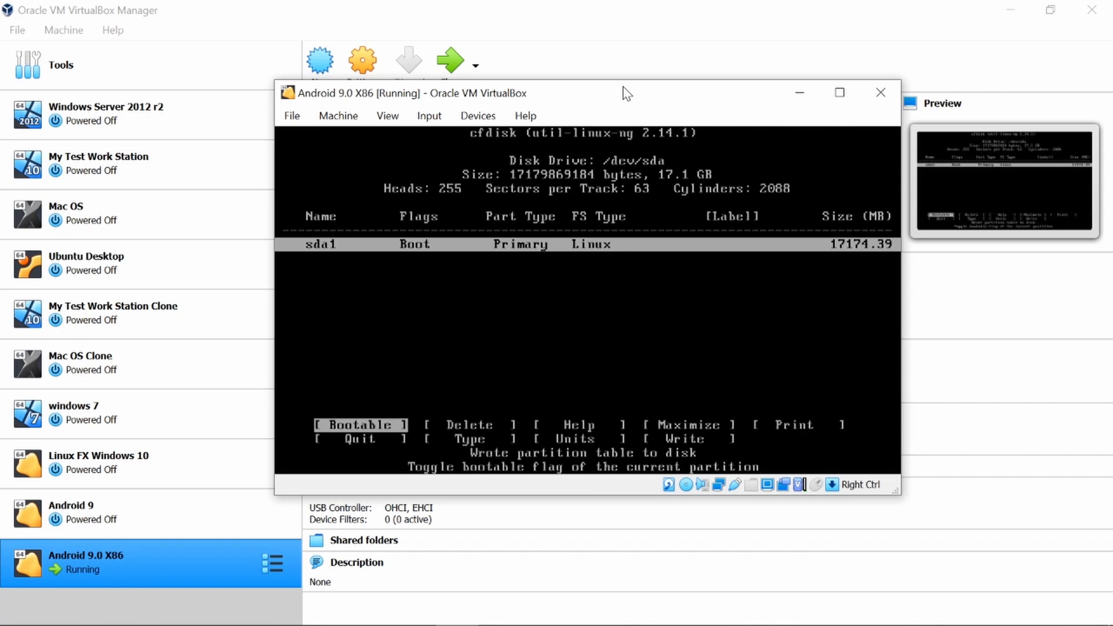
Quit the cfdisk partition editor to return to the installer's partition selection
key(Right)
key(Right)
key(Right)
key(Right)
key(Right)
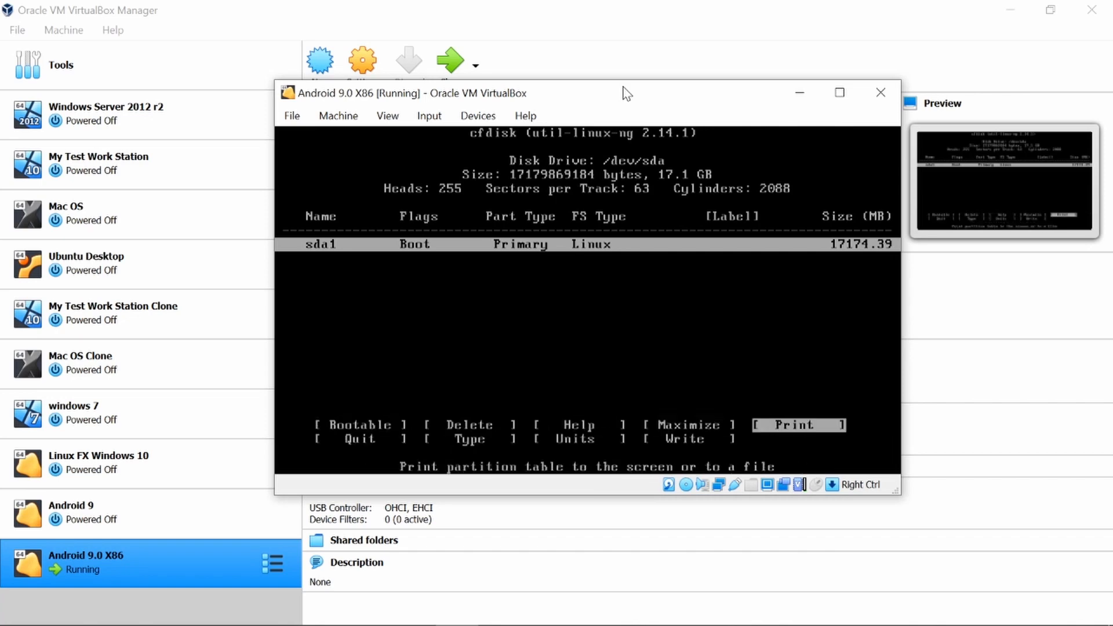
key(Return)
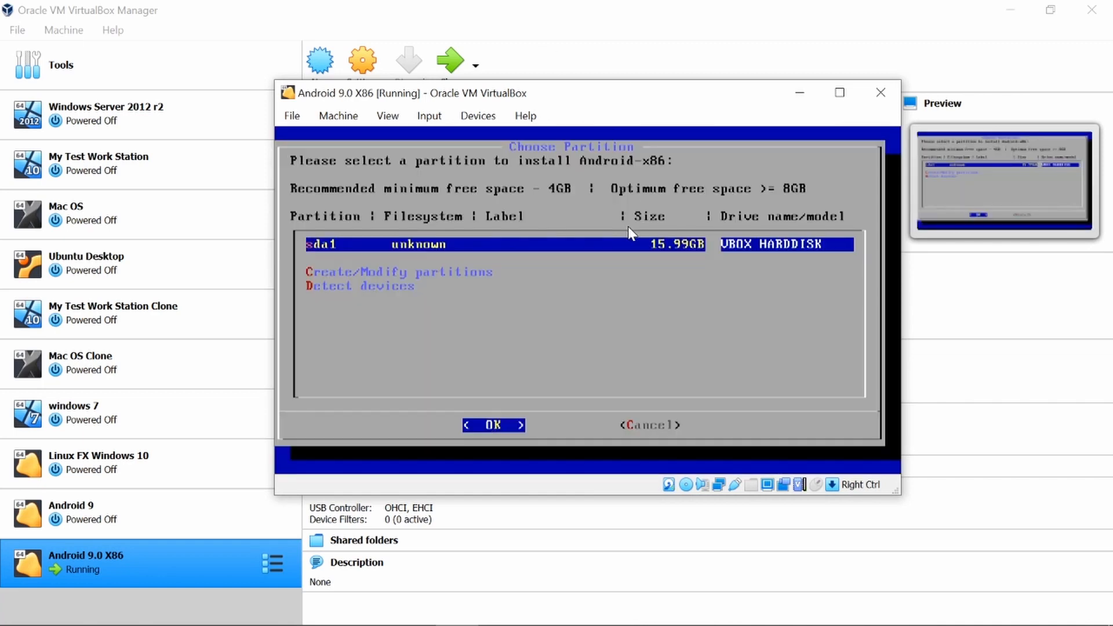
Select sda1 as the installation partition and format it with the ext4 filesystem
key(Return)
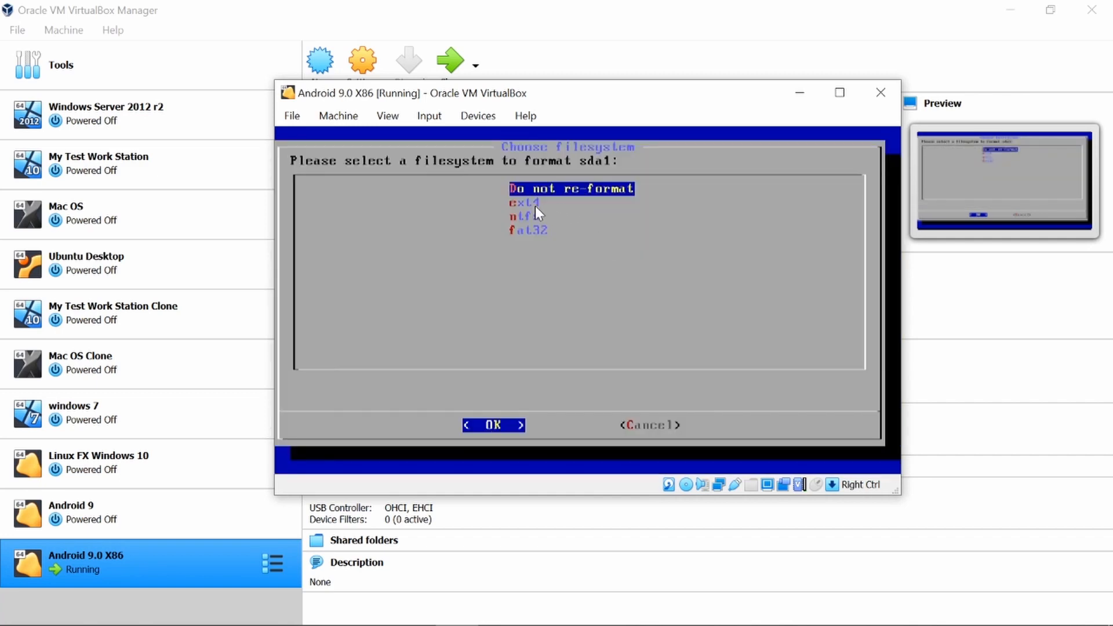
key(Down)
key(Return)
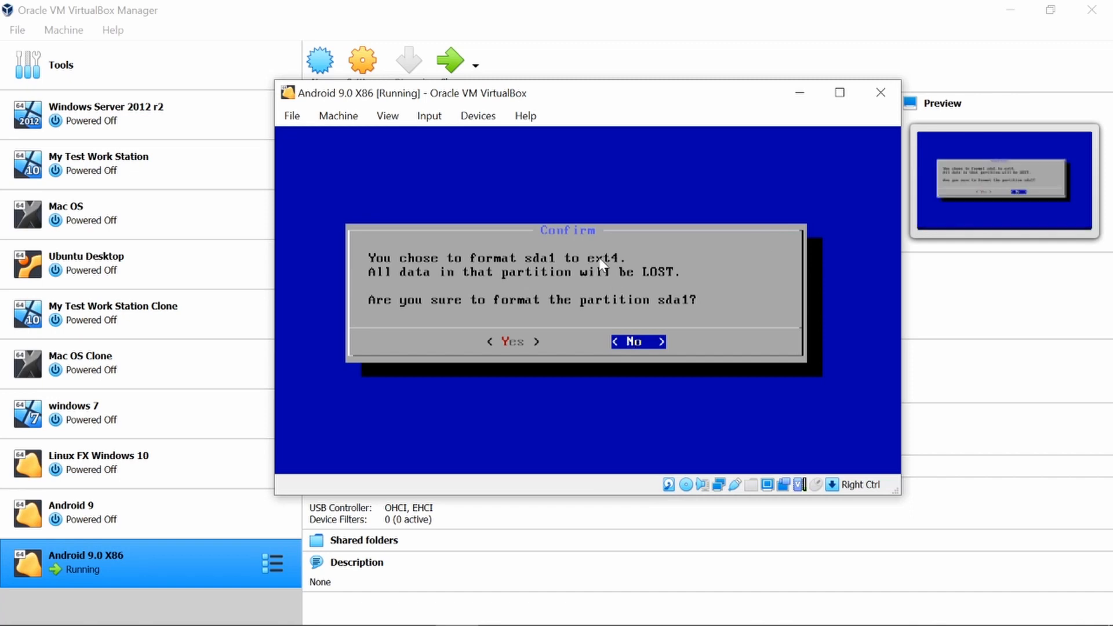
key(Left)
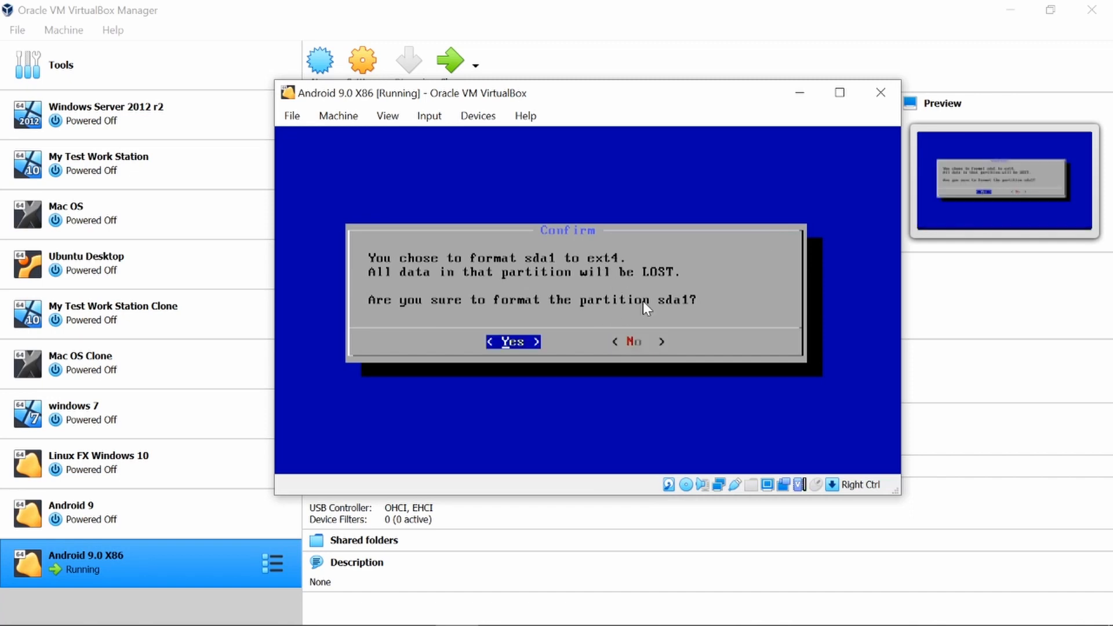
key(Return)
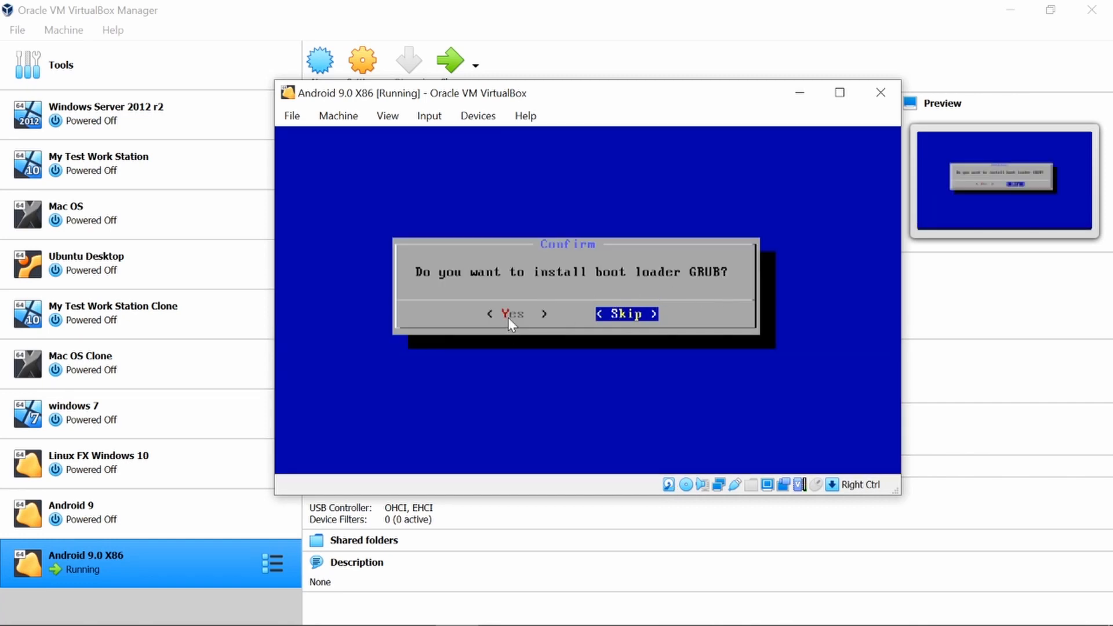
Install the GRUB boot loader and set the /system directory to be installed as read-write
key(Left)
key(Return)
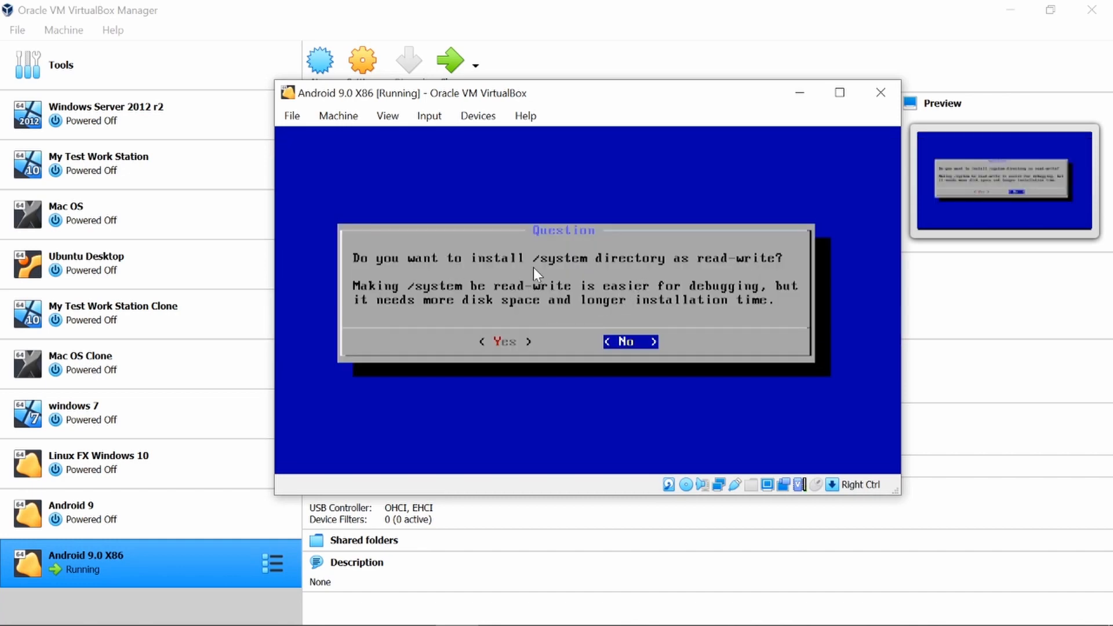
key(Left)
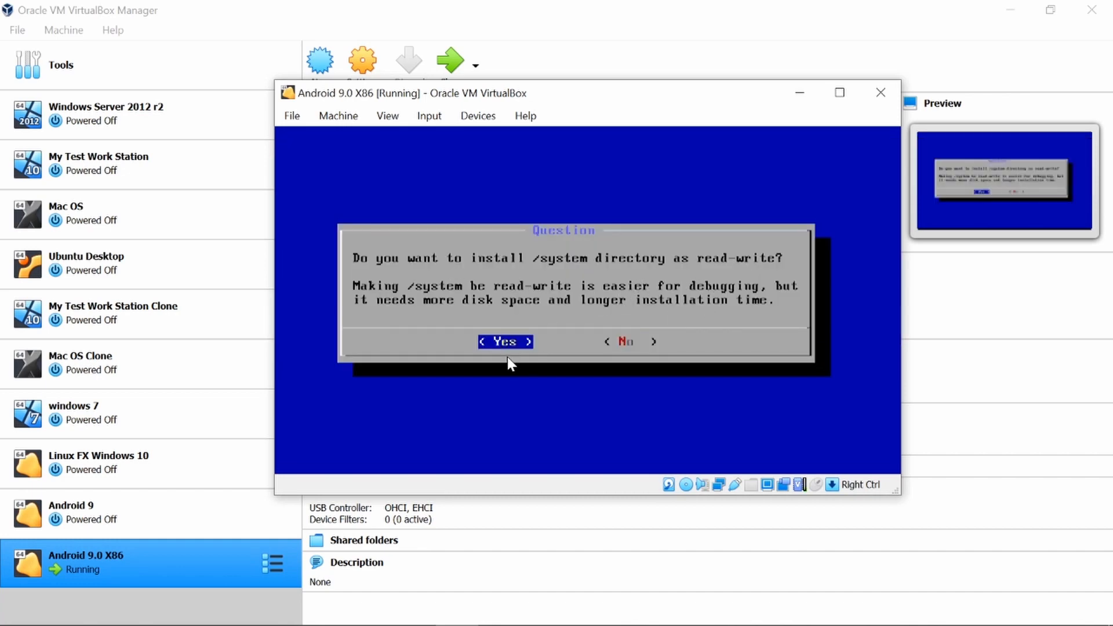
key(Return)
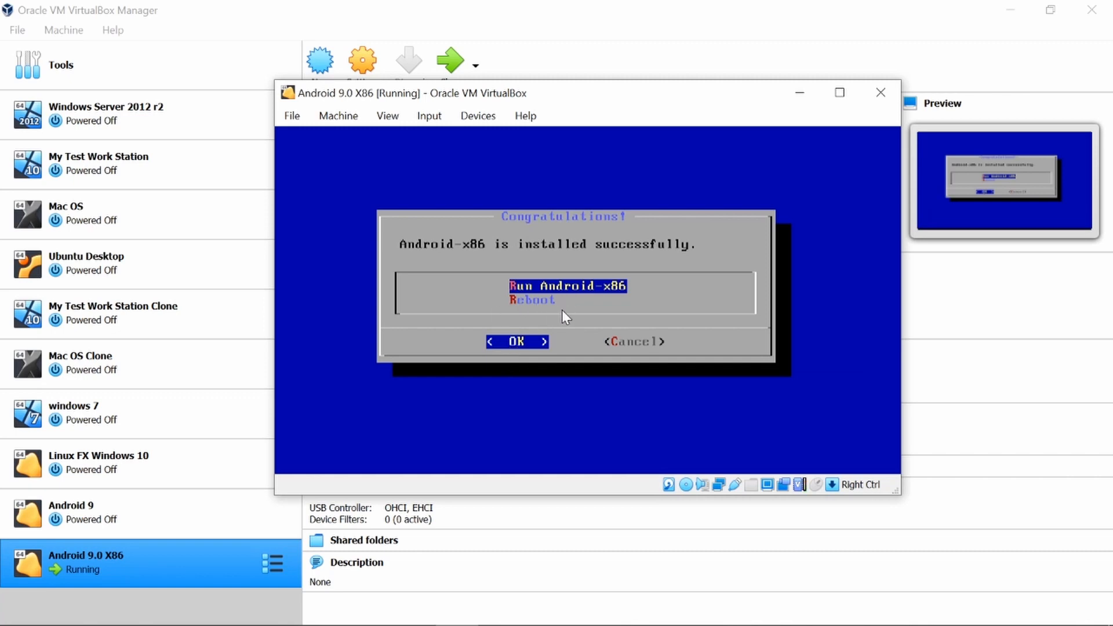
Force-unmount the installer ISO from the optical drive and reboot the machine with its window maximized
key(Down)
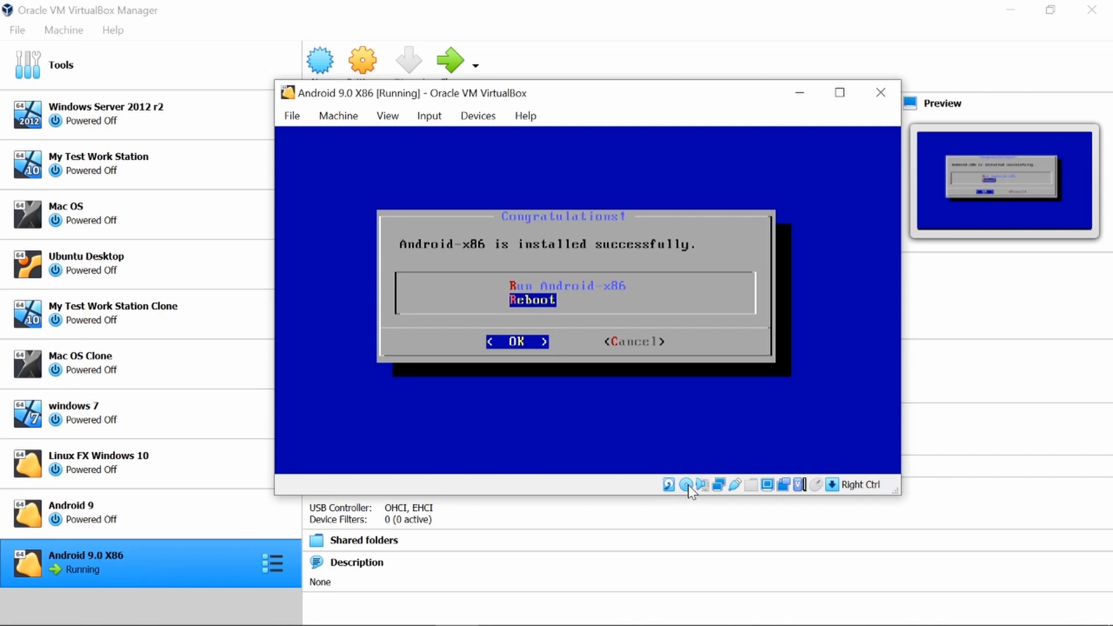
click(686, 484)
click(725, 471)
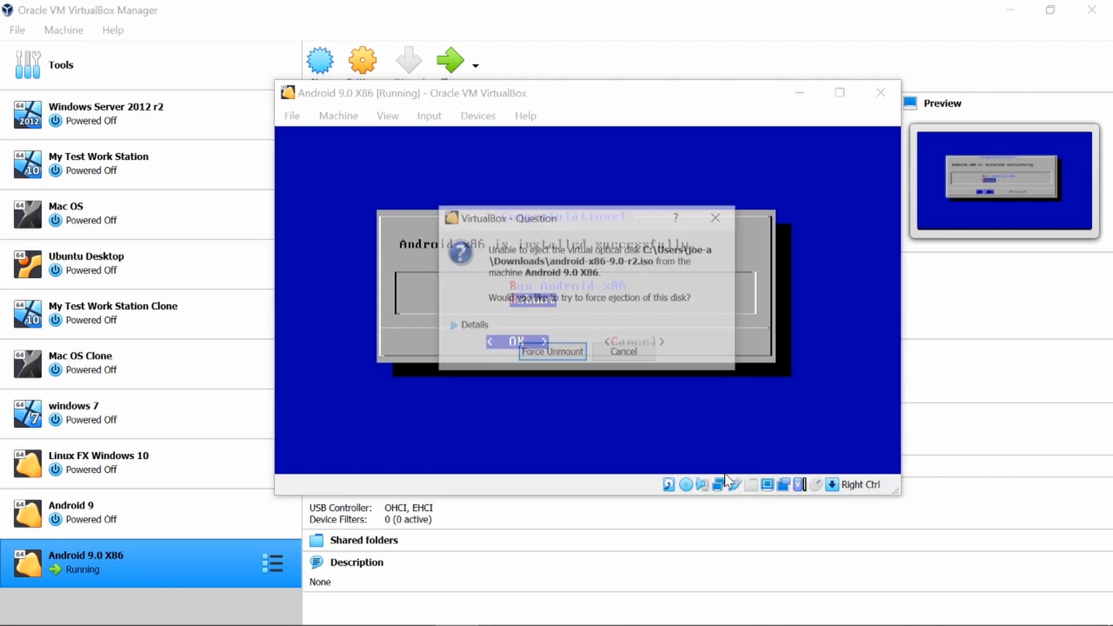
click(544, 352)
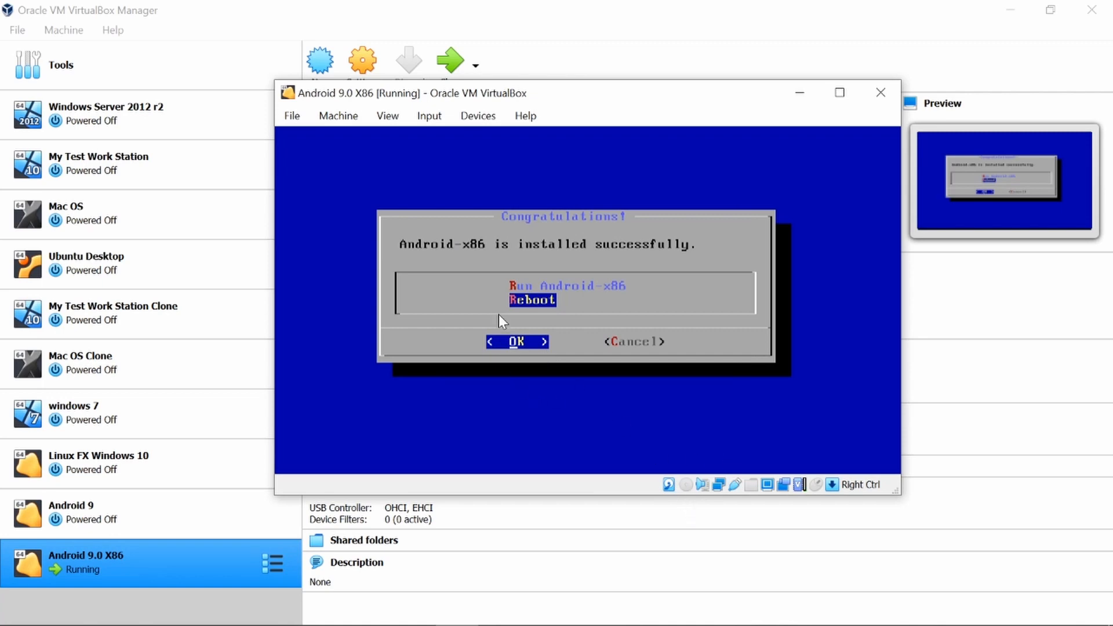
click(521, 345)
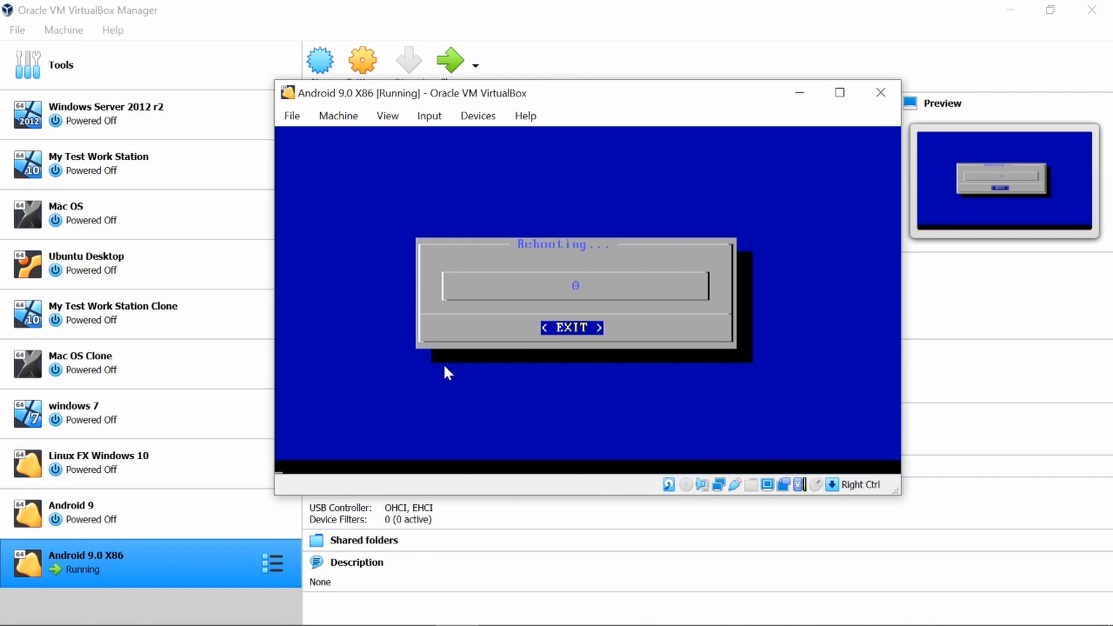
click(839, 93)
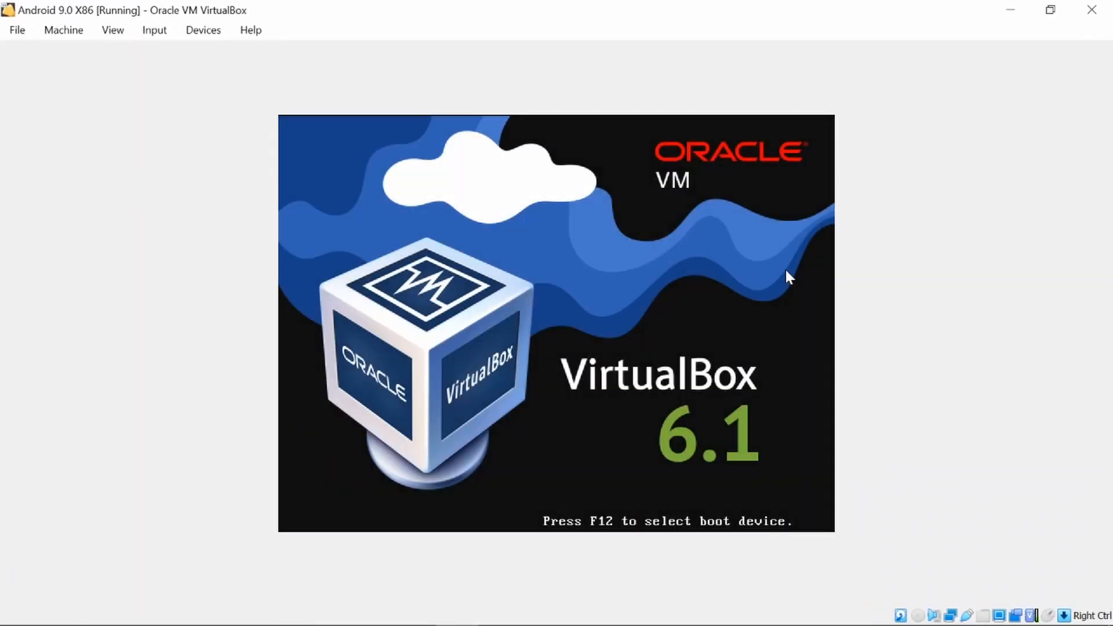
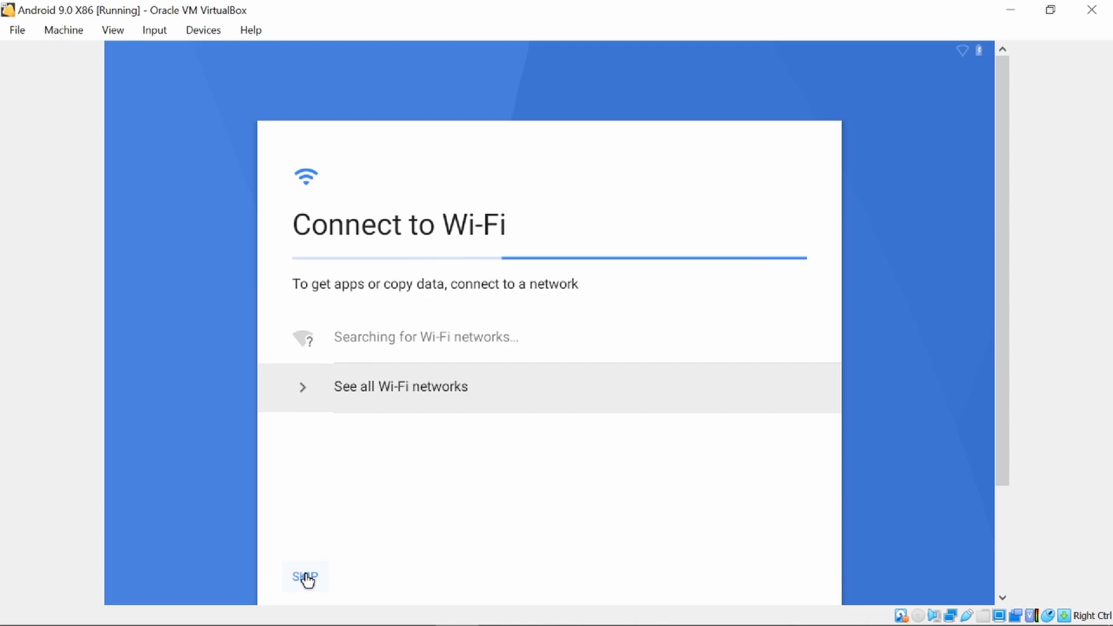
Skip the Wi-Fi connection in Android setup and accept the default date and time settings
click(324, 567)
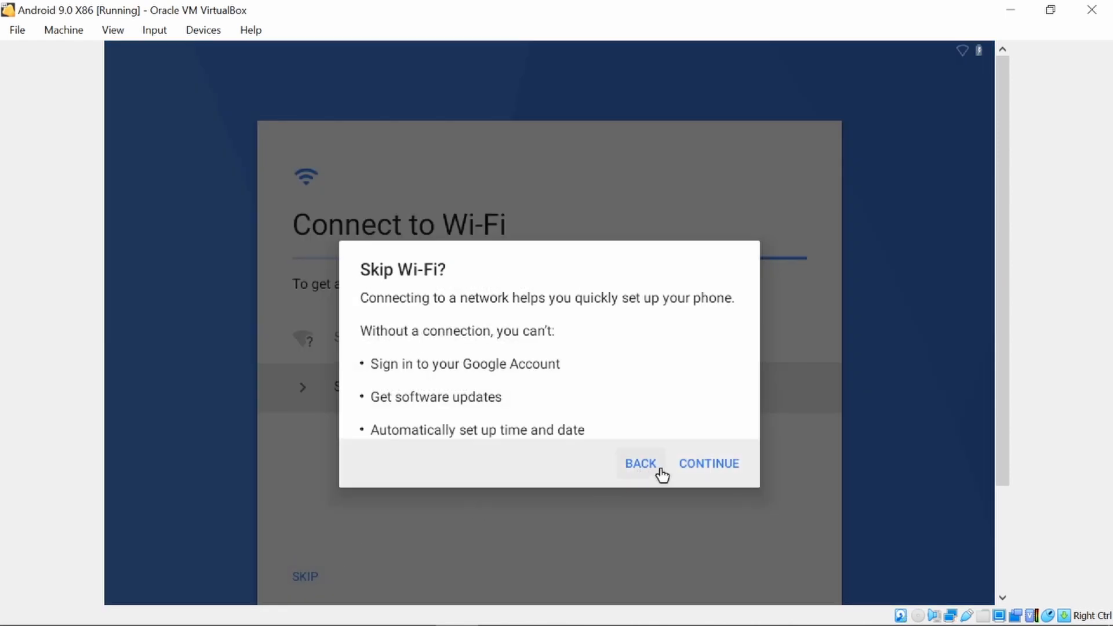
click(697, 465)
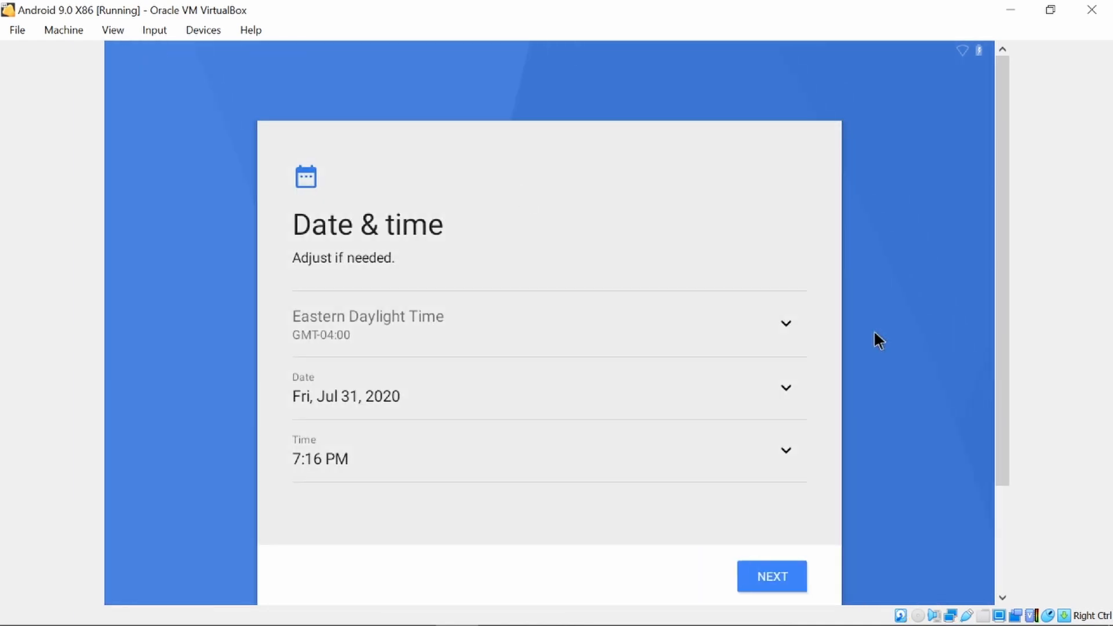
click(784, 576)
click(787, 570)
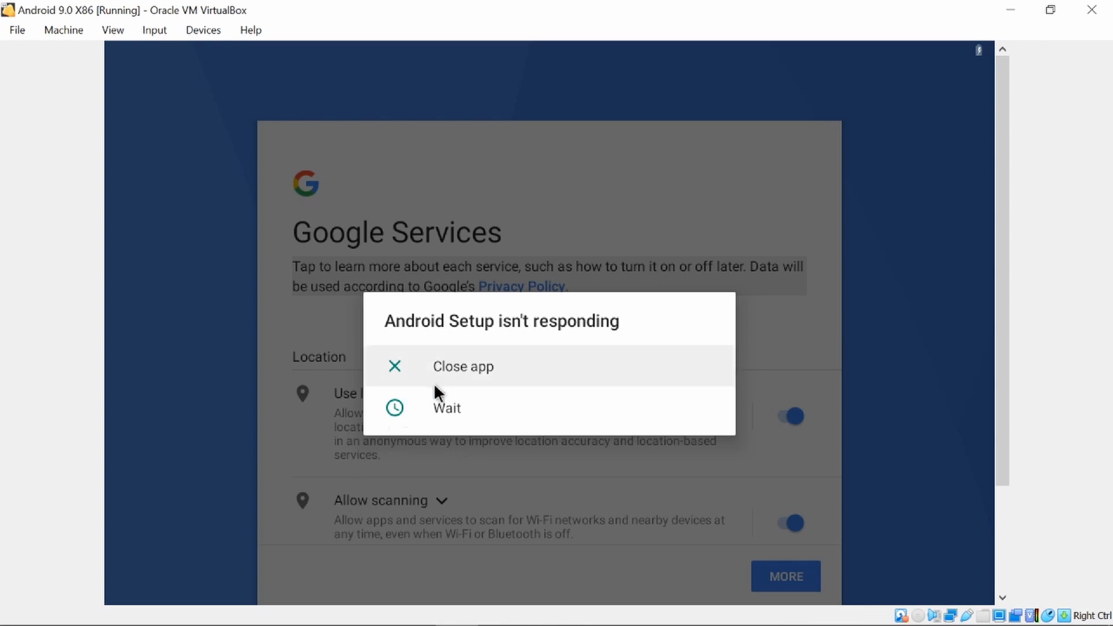
Choose to keep waiting for the unresponsive Android Setup and system processes instead of closing them
click(441, 407)
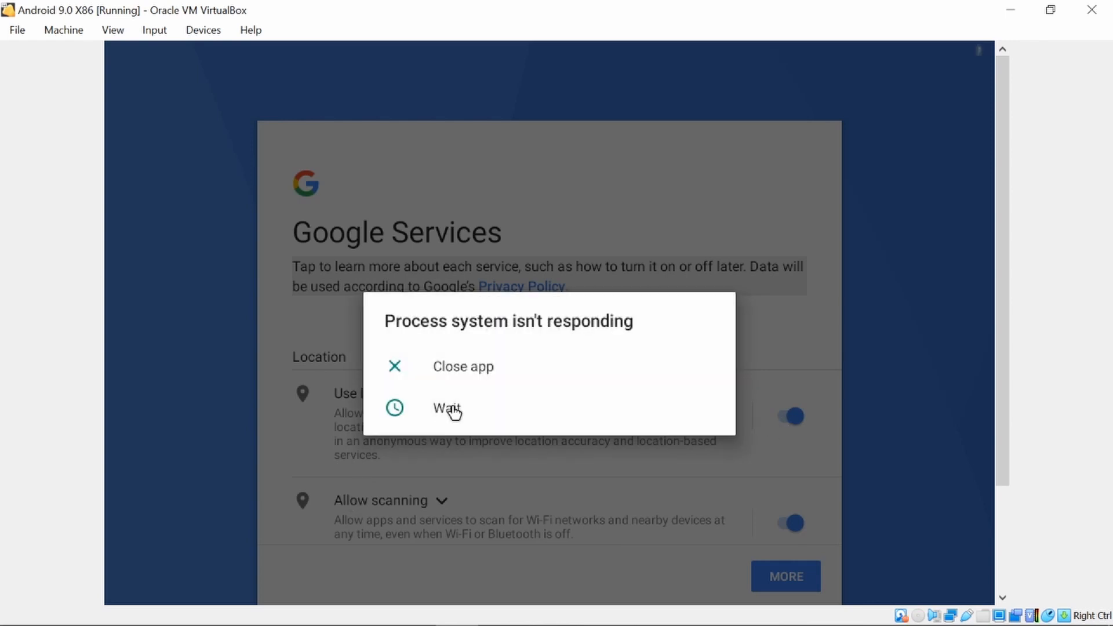
click(454, 410)
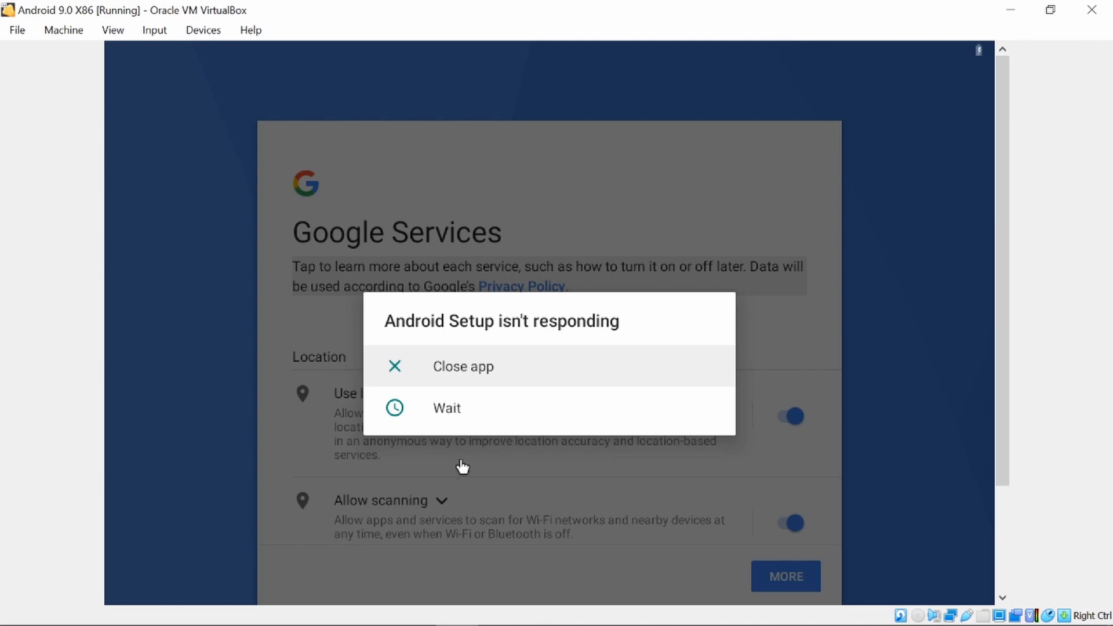
click(457, 412)
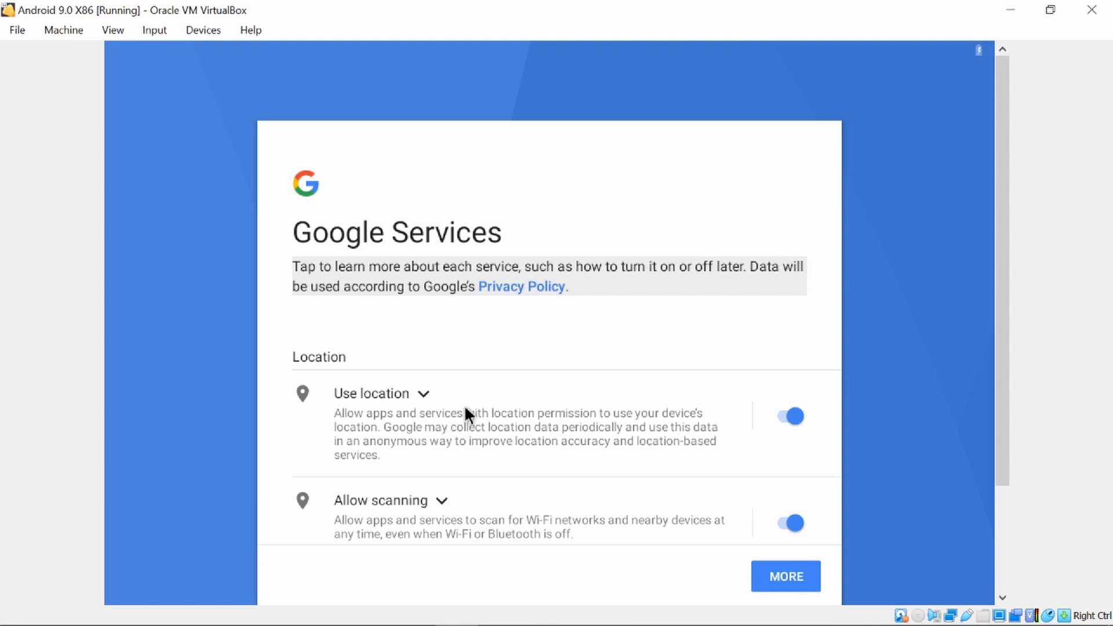
Turn off location use, scanning, and usage and diagnostic data in Google Services, and accept the terms
click(781, 422)
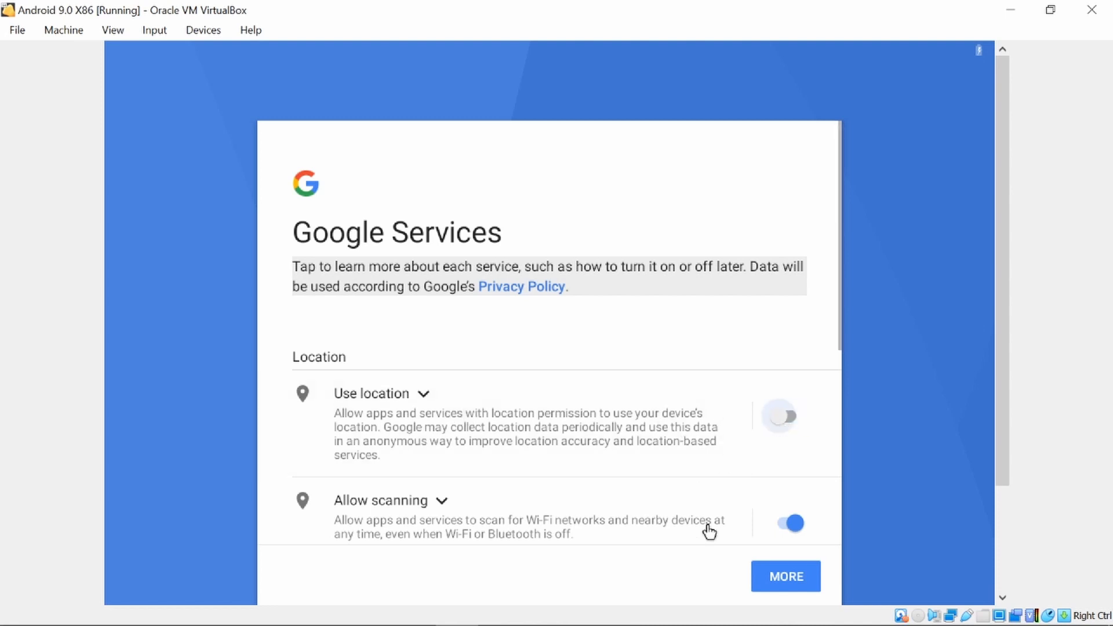
click(774, 529)
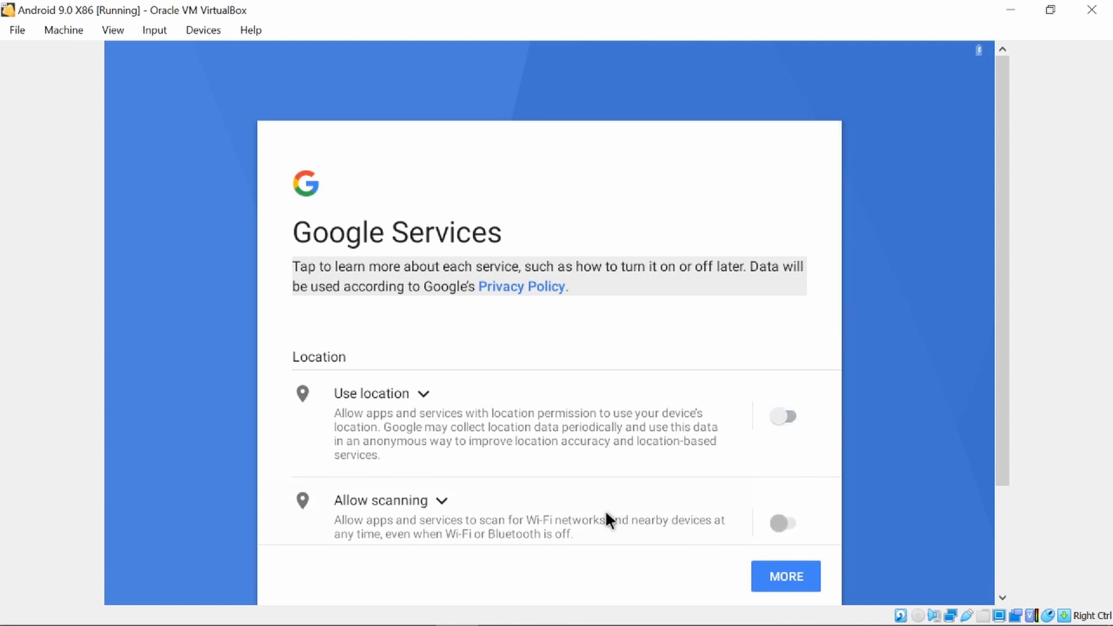
scroll(605, 515, down, 2)
scroll(606, 513, down, 3)
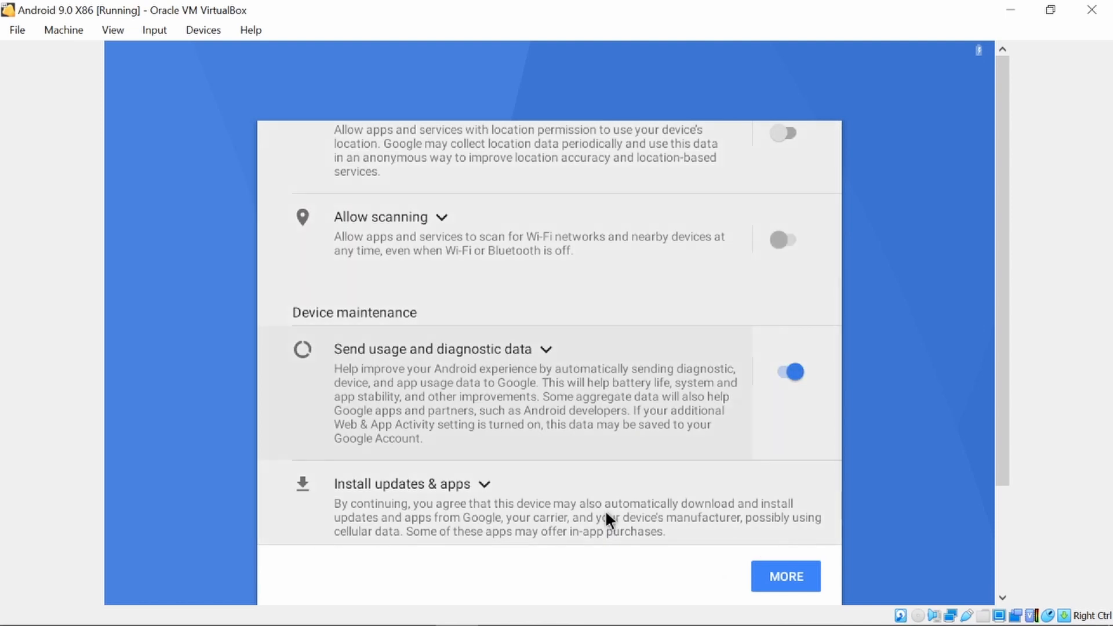
click(784, 376)
scroll(389, 534, down, 2)
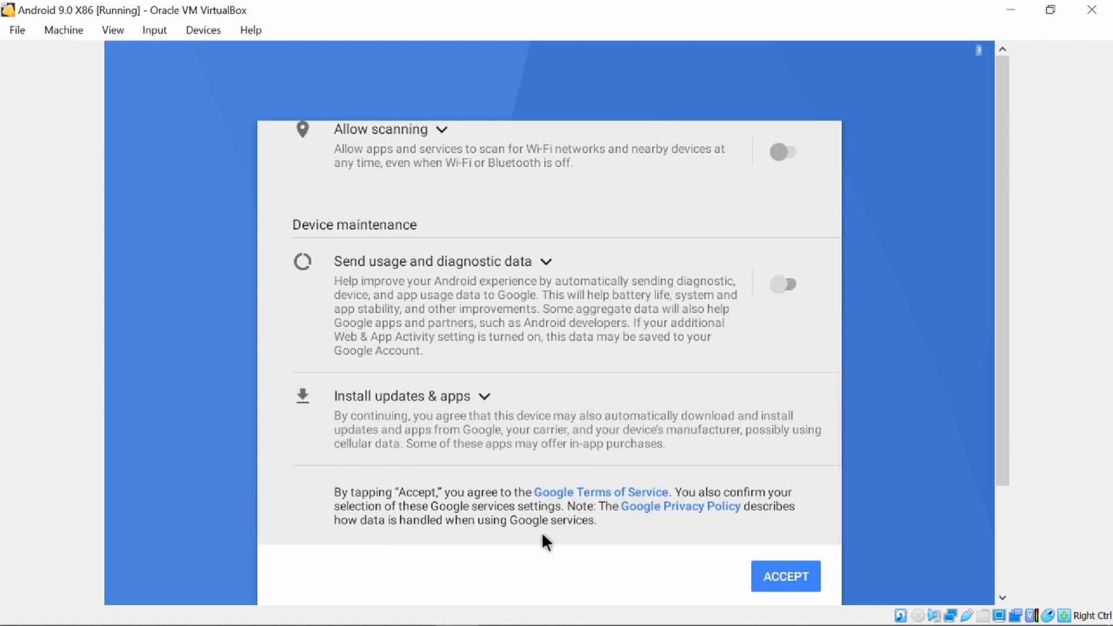
click(762, 583)
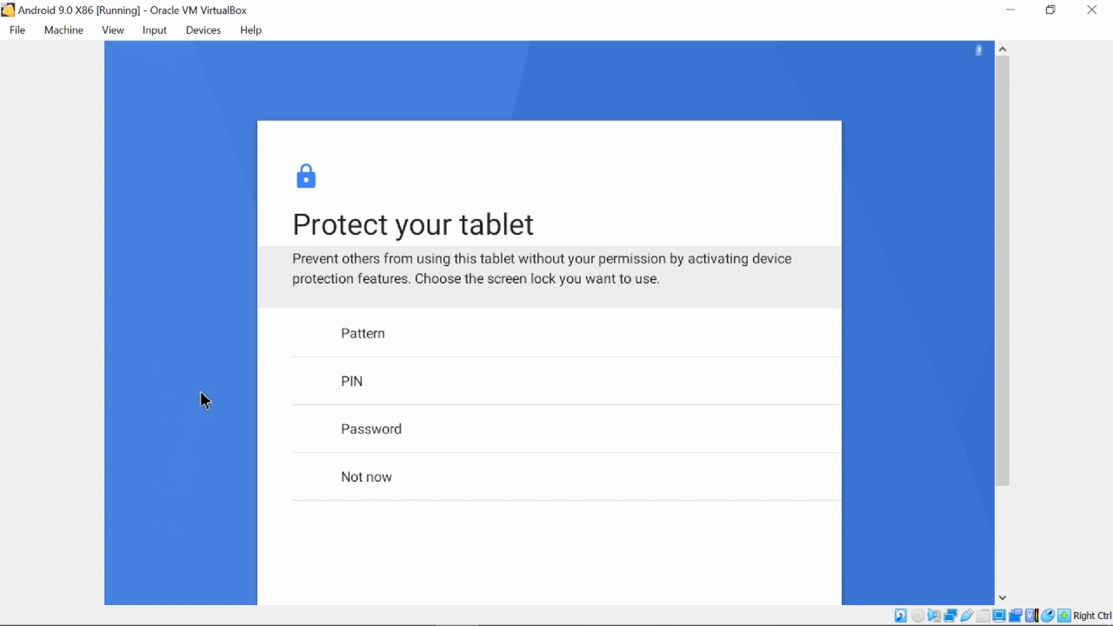
Decline the tablet's screen lock, skipping it anyway, and select Quickstep as the Home app
click(628, 496)
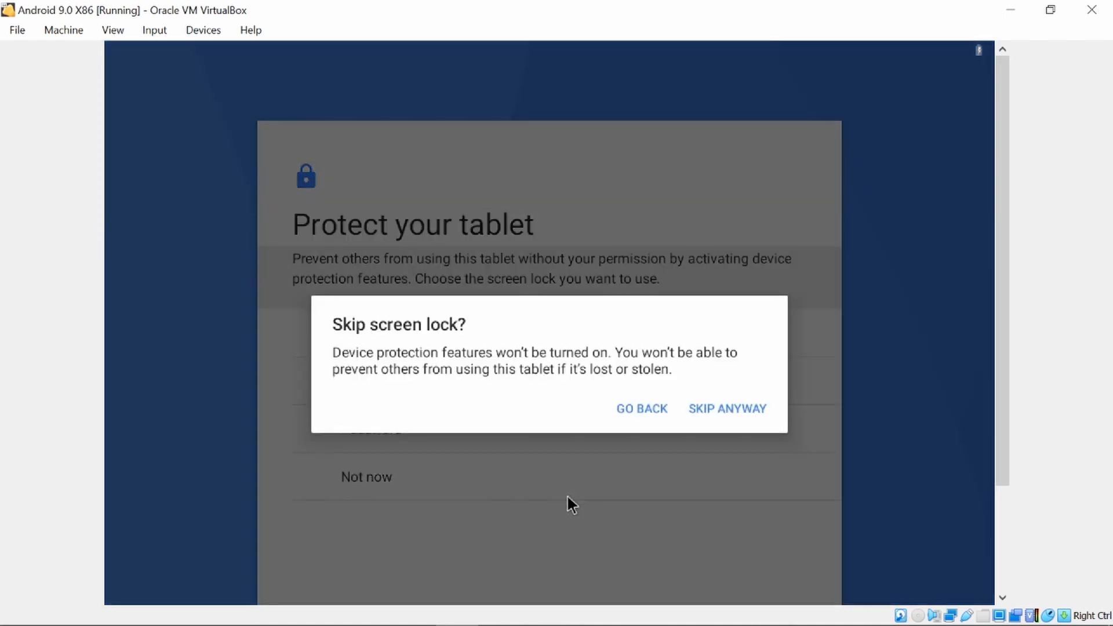
click(727, 426)
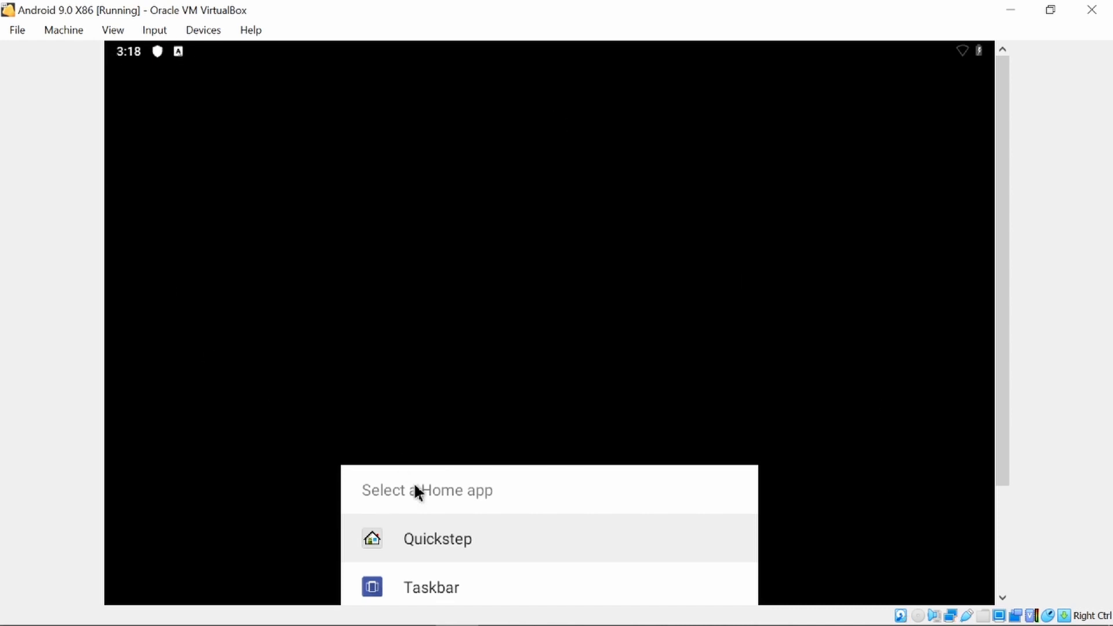
click(430, 539)
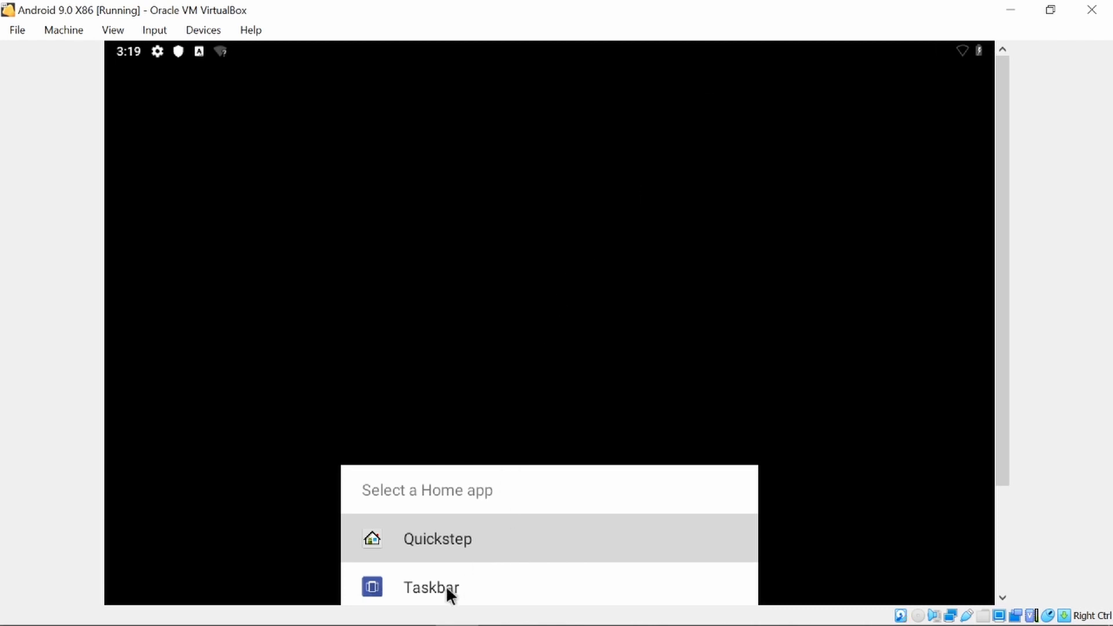
click(444, 541)
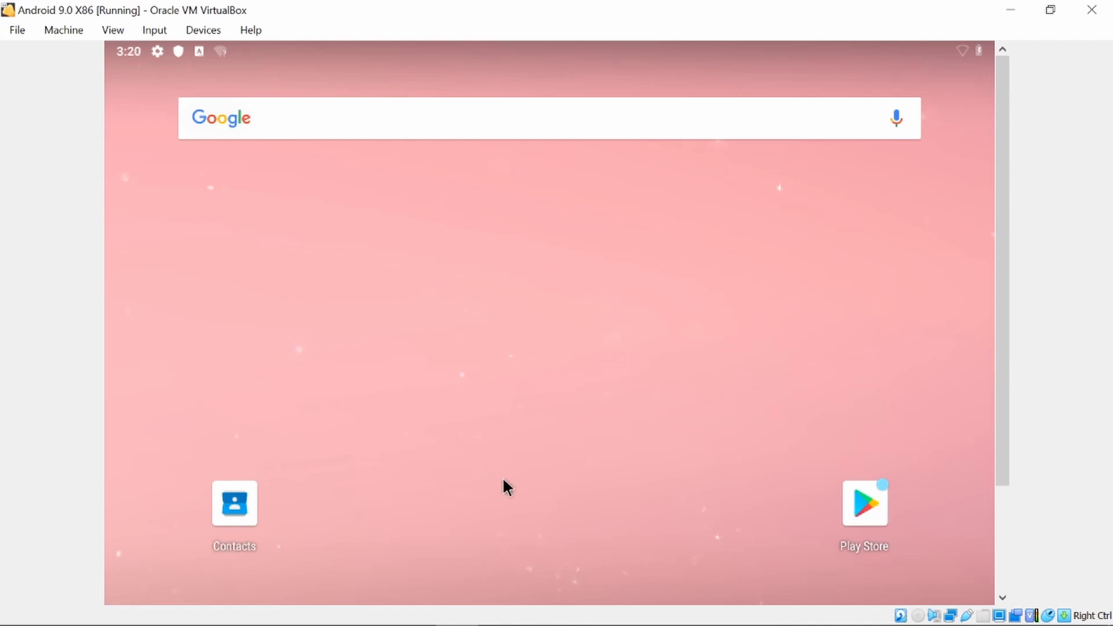
Adjust the maximized virtual machine window's size to the guest display and move it so its title bar is fully on screen
click(516, 389)
click(431, 364)
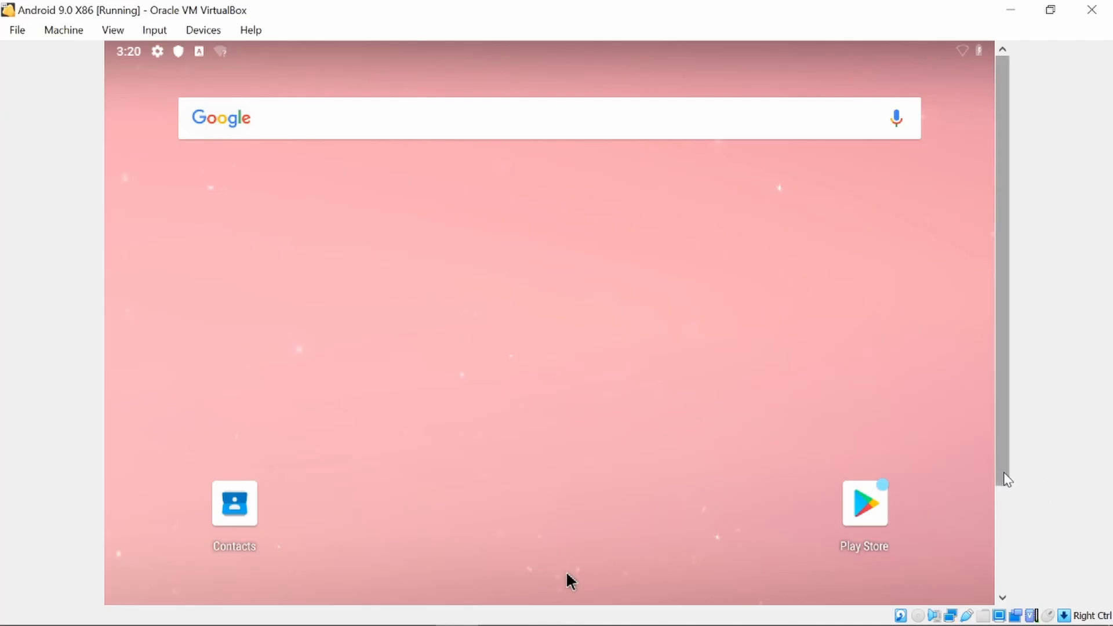
drag(1002, 510, 991, 581)
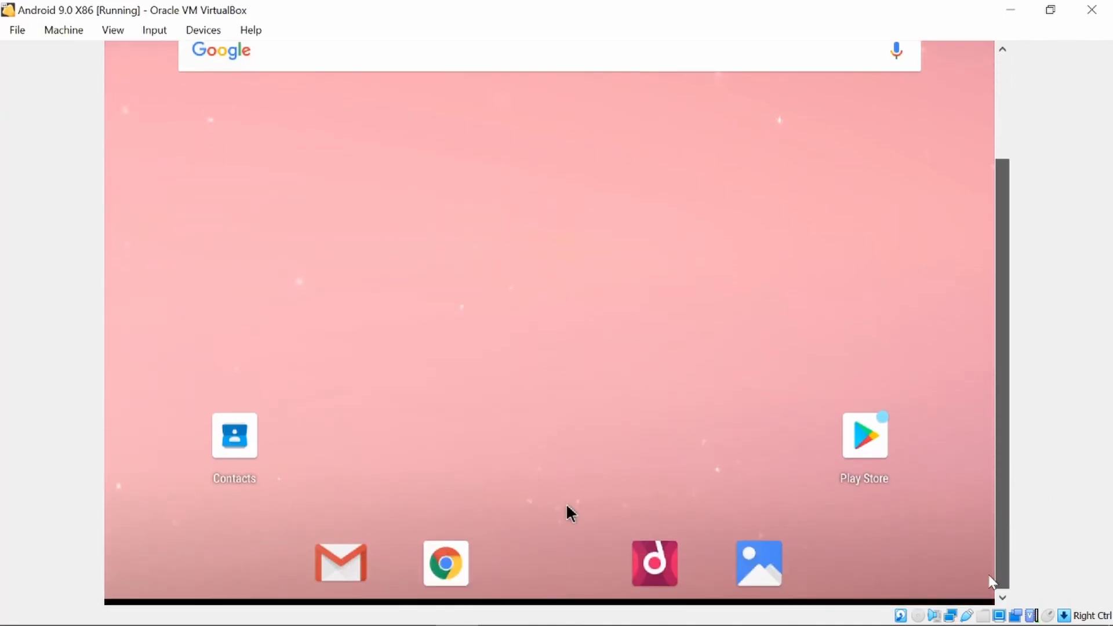
click(155, 30)
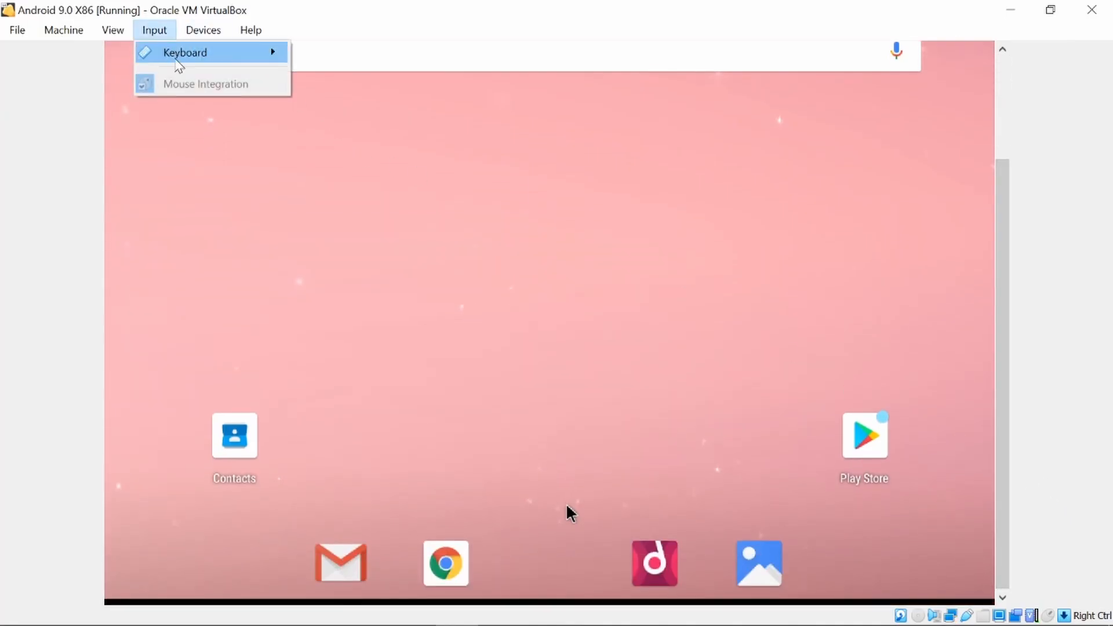
mouse_move(112, 30)
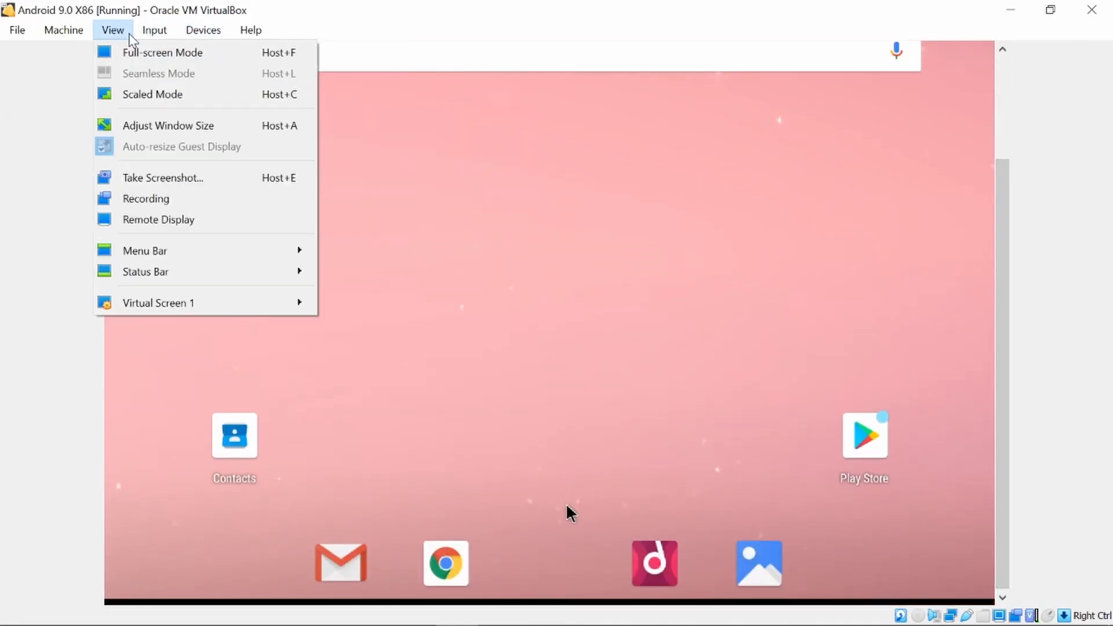
click(148, 129)
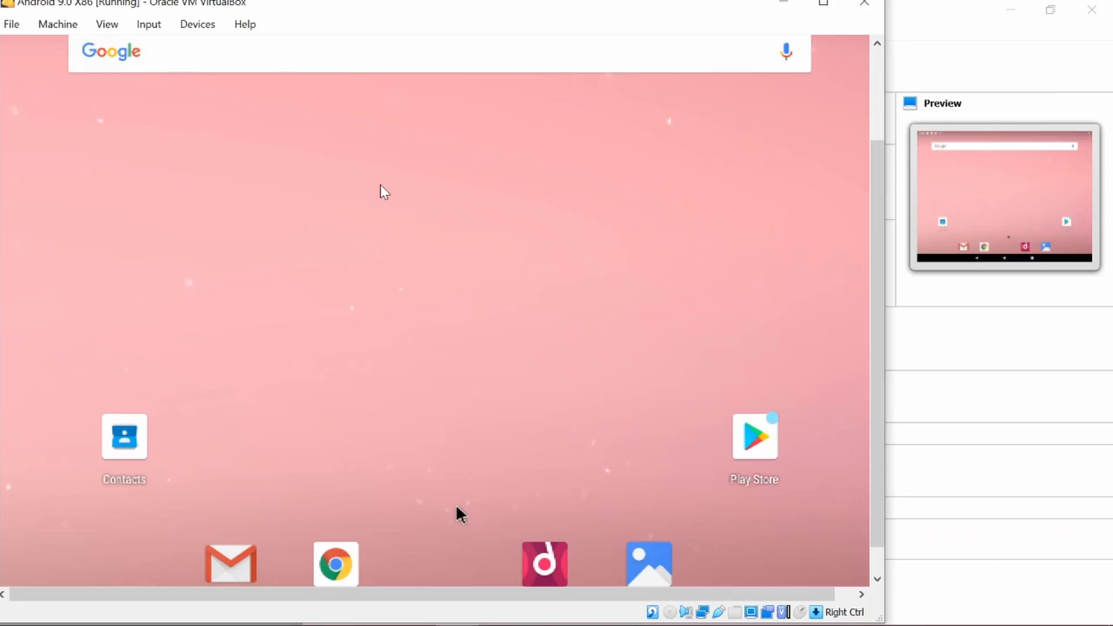
drag(499, 12, 600, 24)
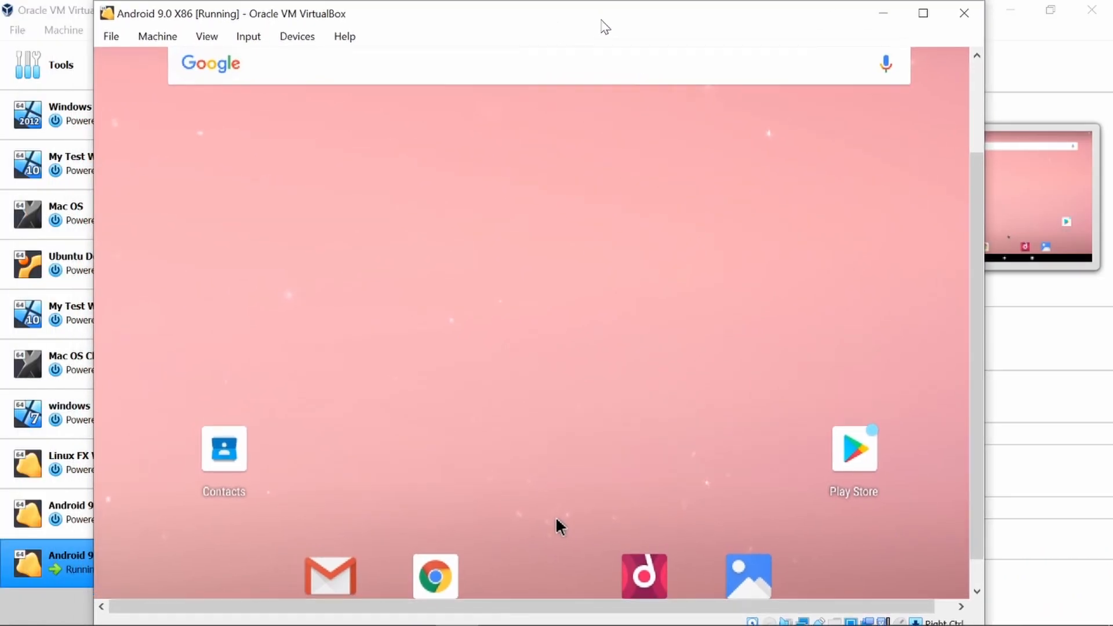
Scale Virtual Screen 1 to 100% (unscaled output) and reposition the virtual machine window on the desktop
click(206, 35)
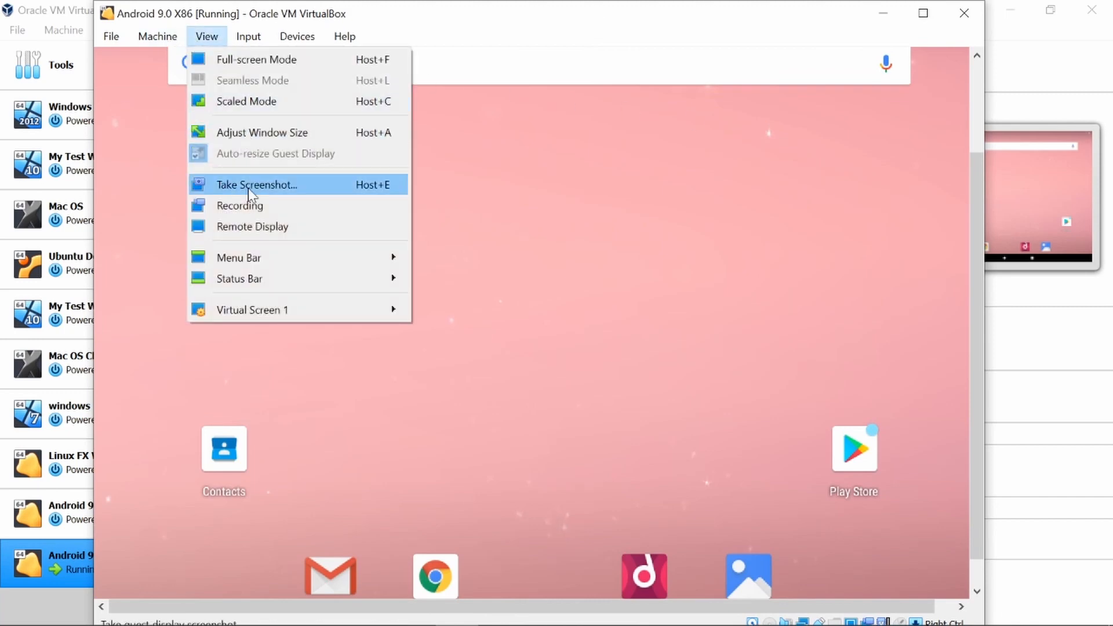
click(253, 308)
click(207, 36)
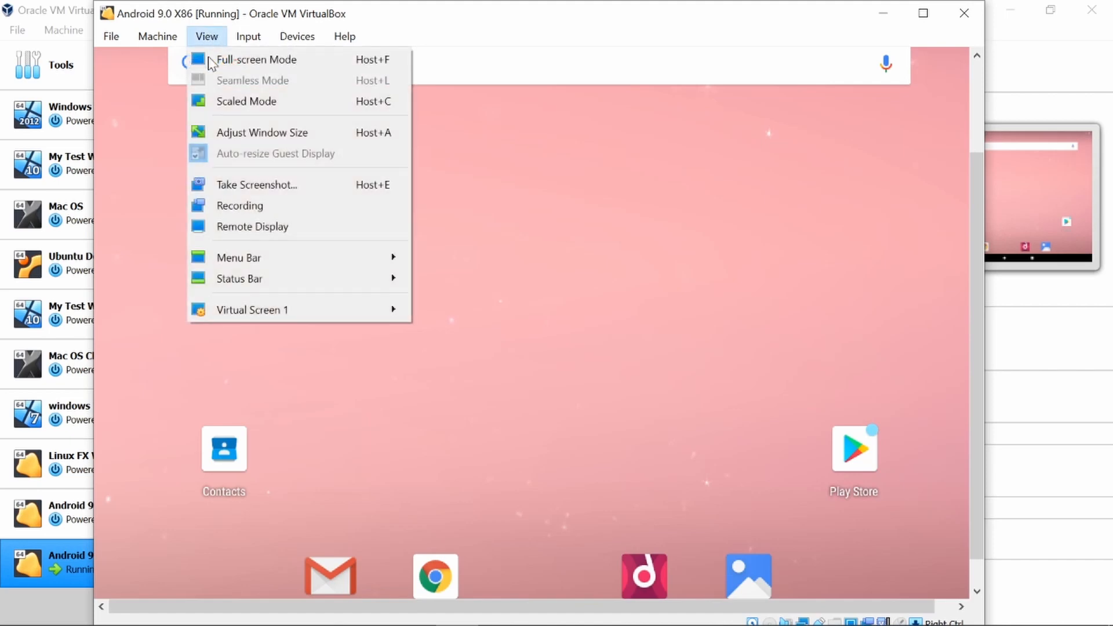
mouse_move(229, 307)
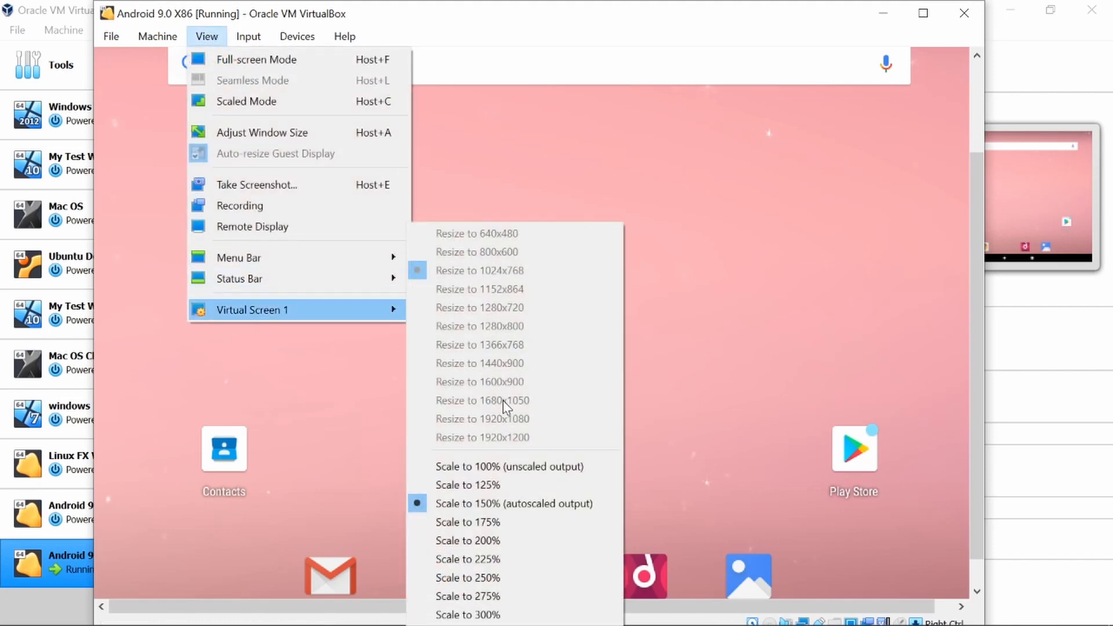
click(493, 467)
drag(466, 34, 551, 72)
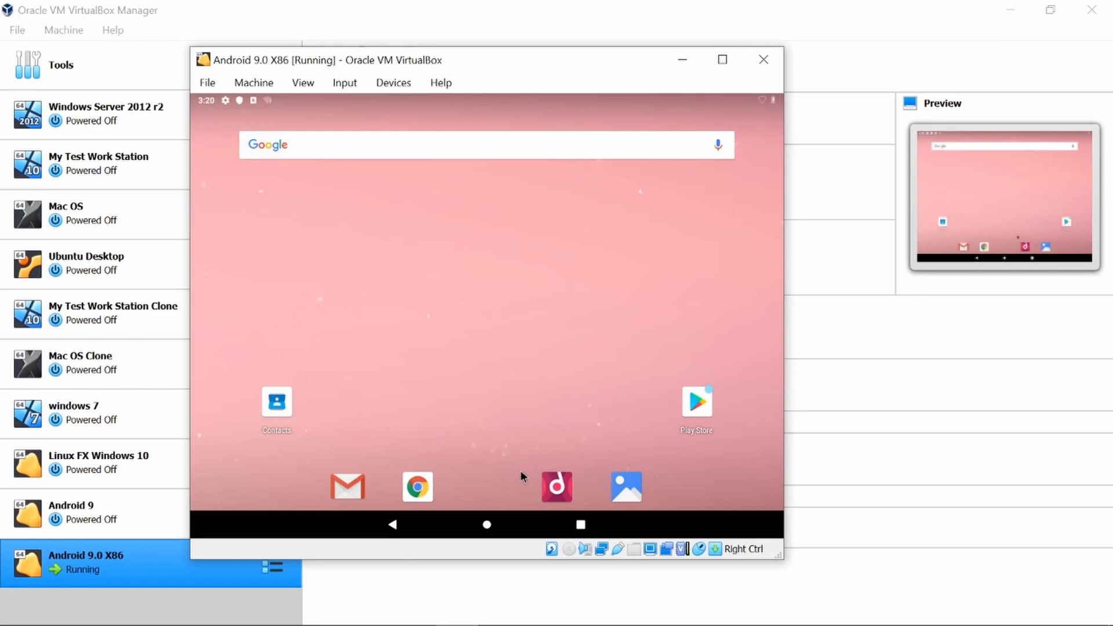
Set Quickstep to always be used as Home, and check the recent apps overview before returning to the home screen
click(489, 525)
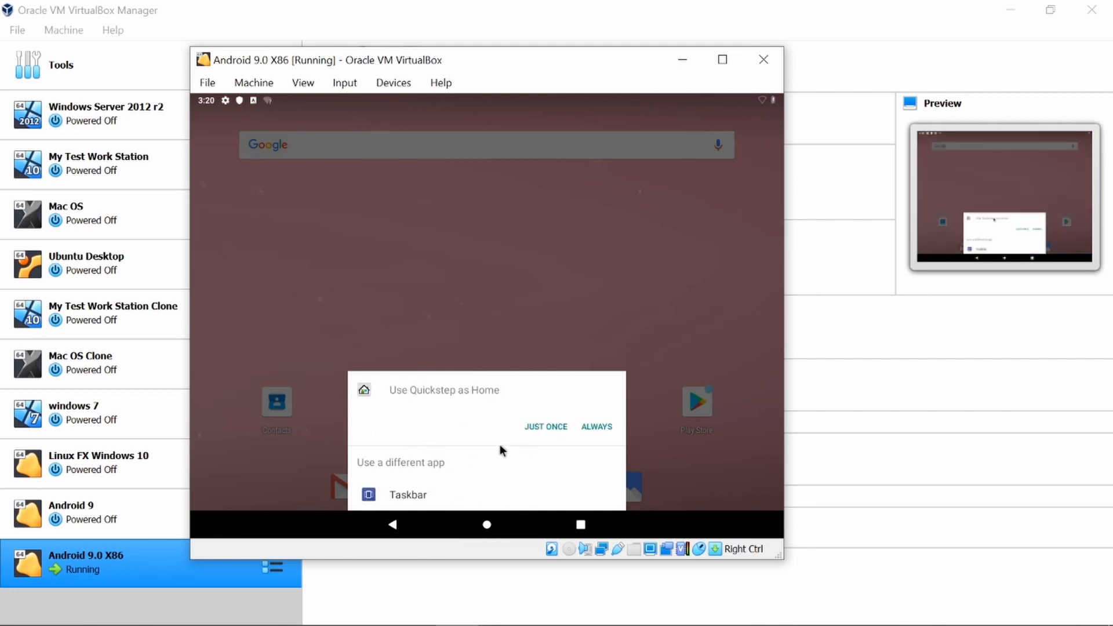
click(607, 429)
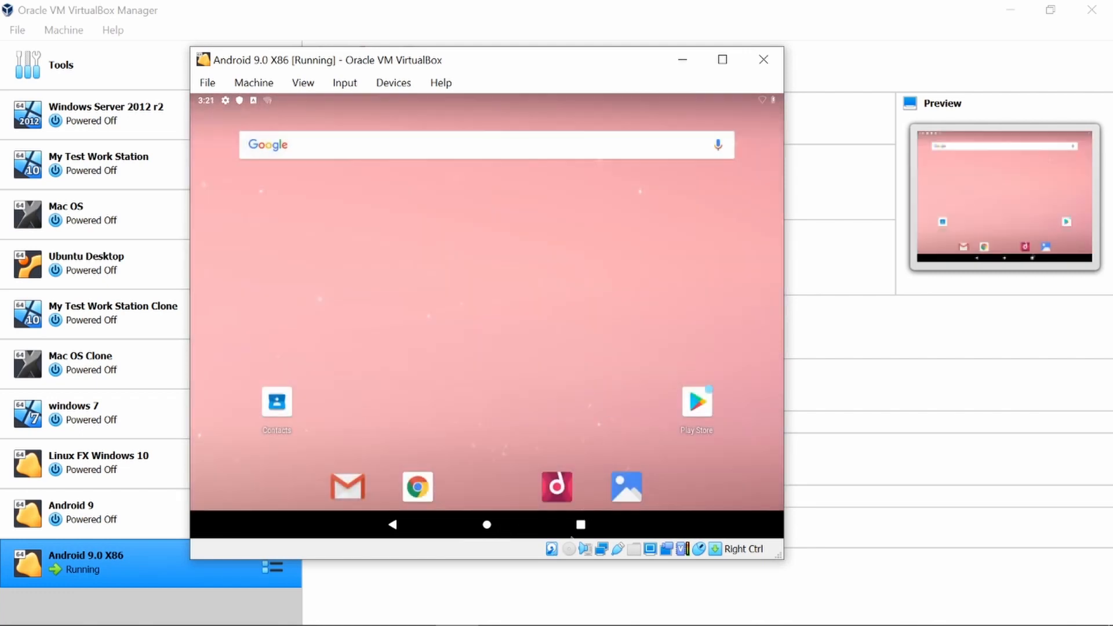
click(579, 527)
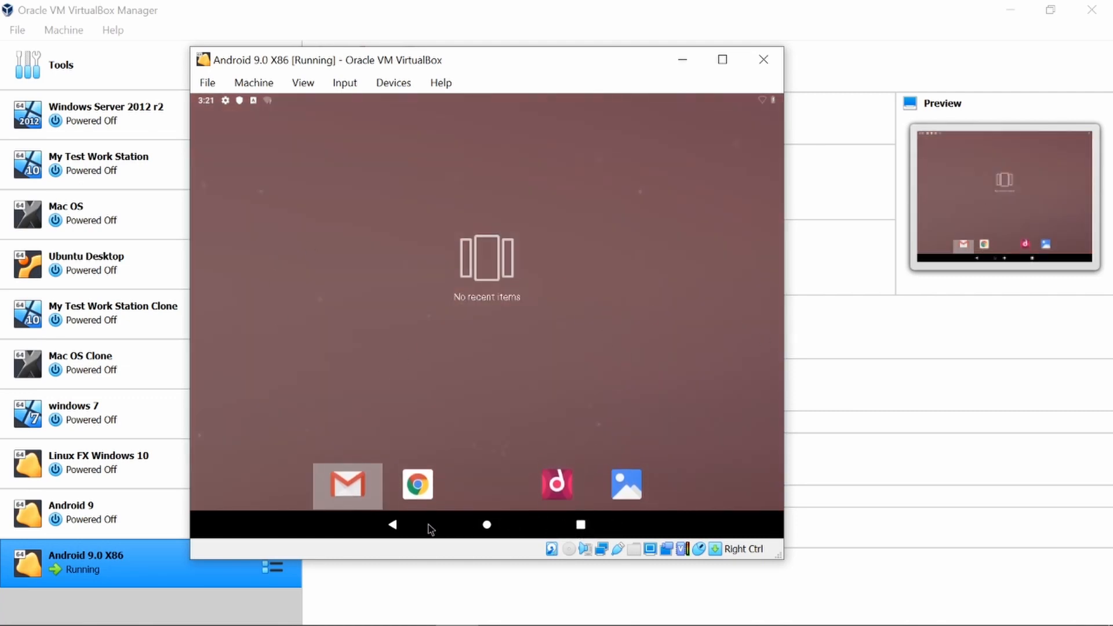
click(398, 528)
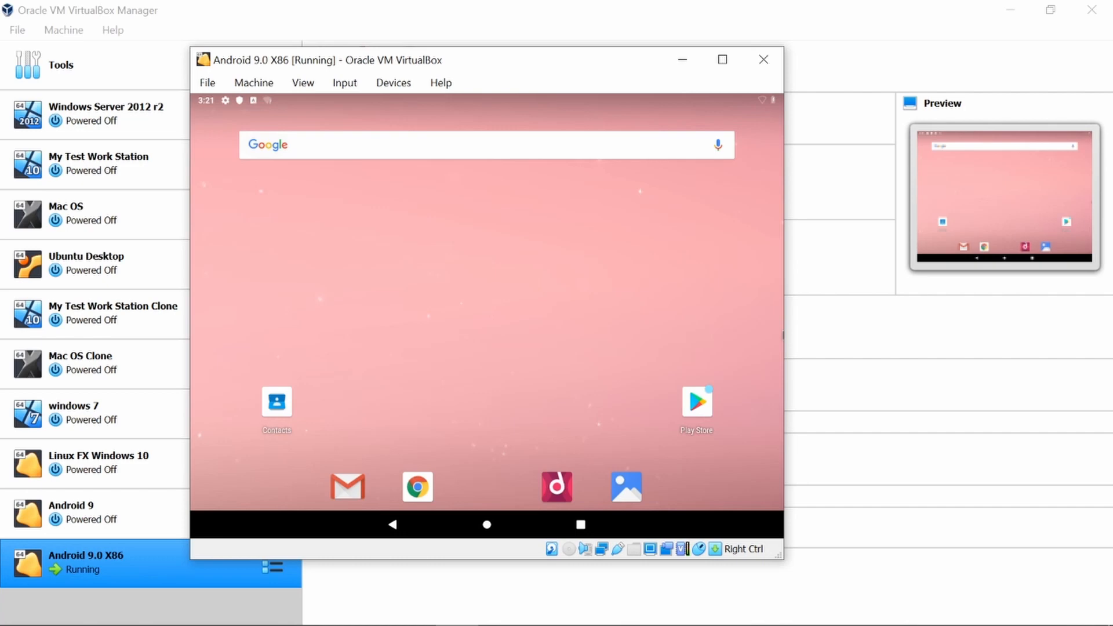
Open the Wi-Fi settings from the open-network notification to connect to VirtWifi, and return to the home screen
click(271, 108)
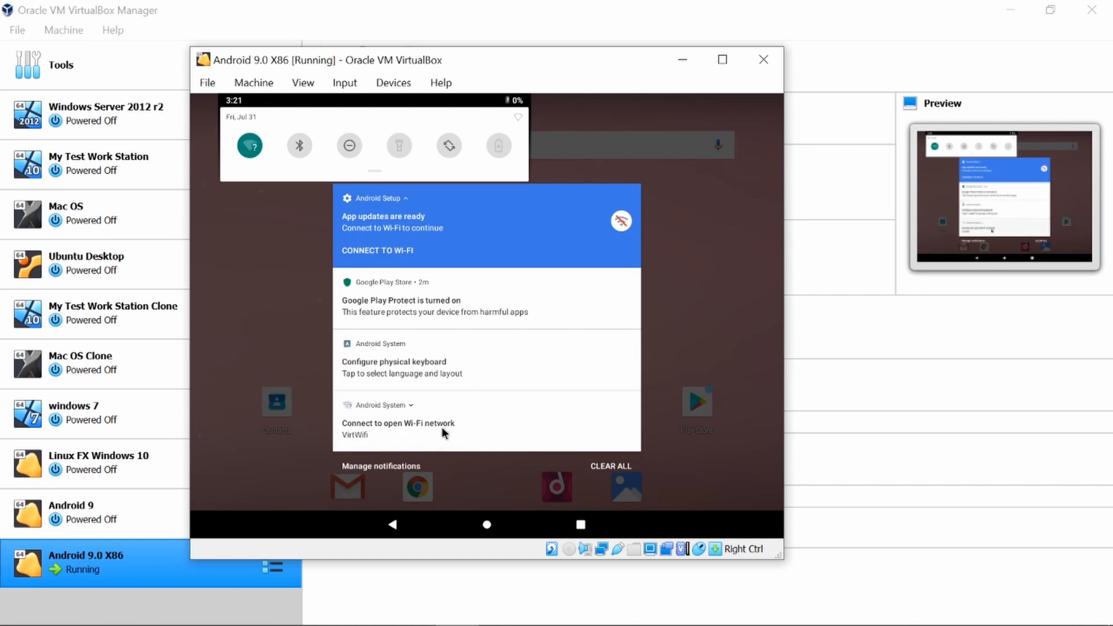
click(365, 413)
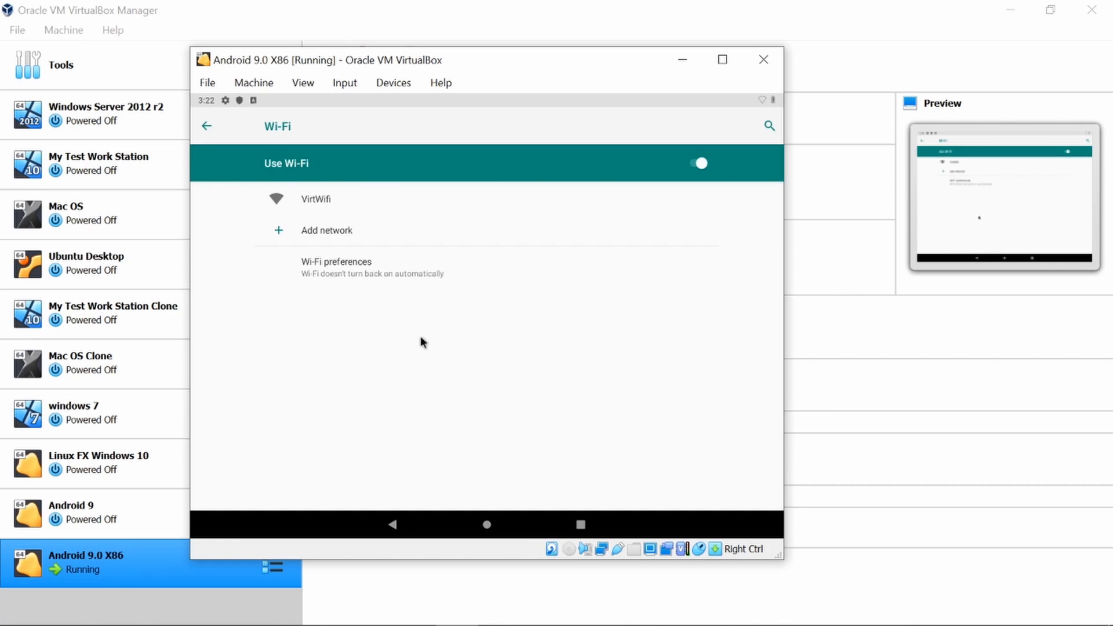
click(208, 128)
Close the Android 9.0 X86 virtual machine by powering off the machine
click(208, 82)
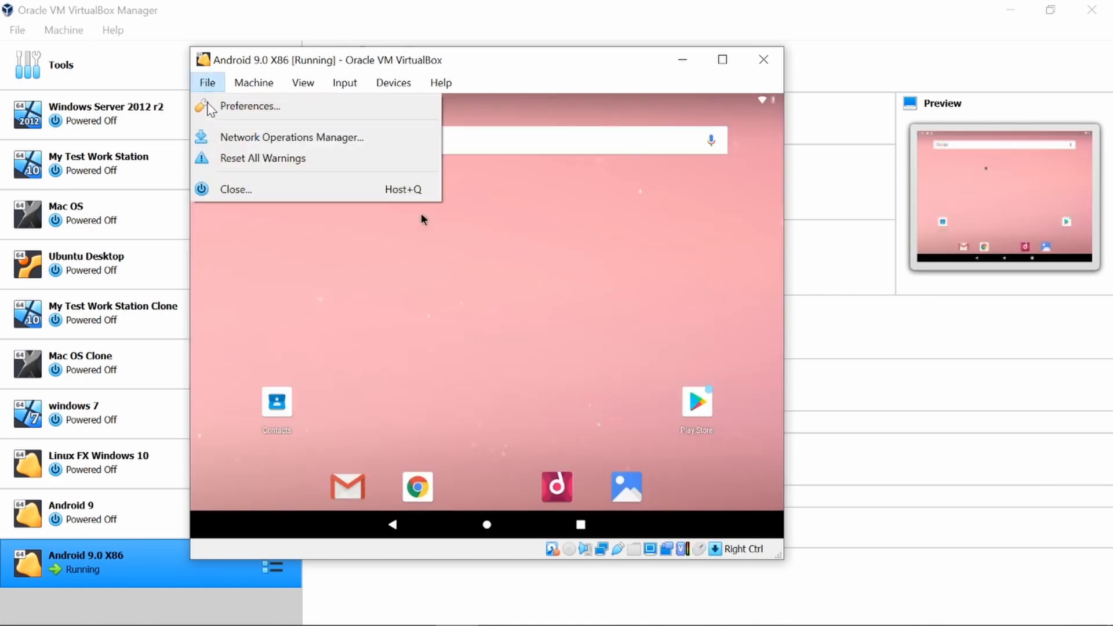
click(264, 190)
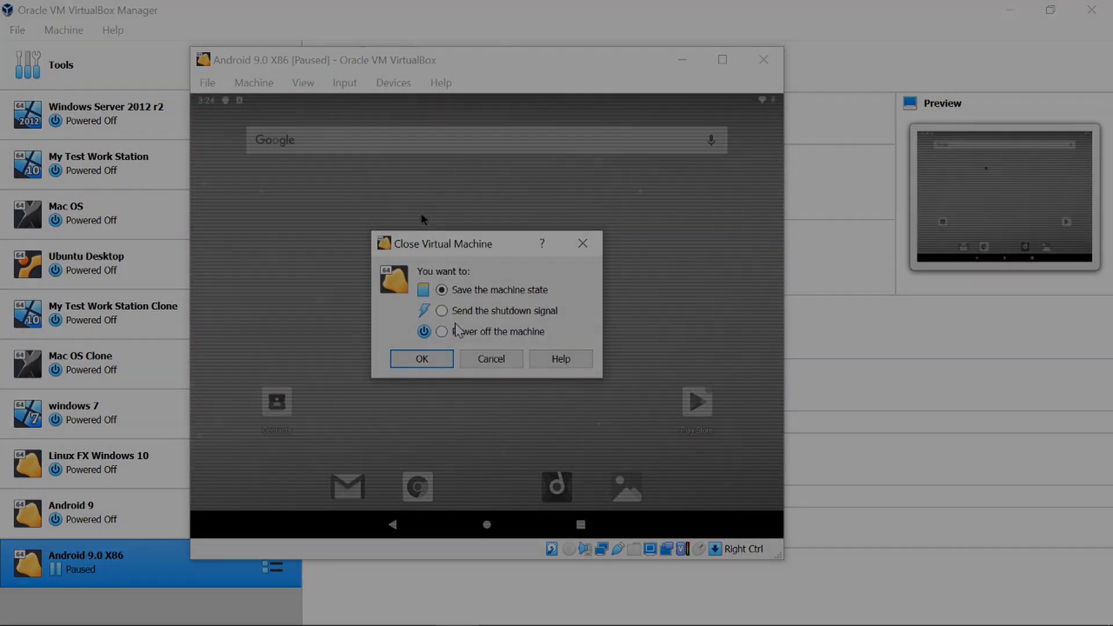
click(441, 331)
click(421, 358)
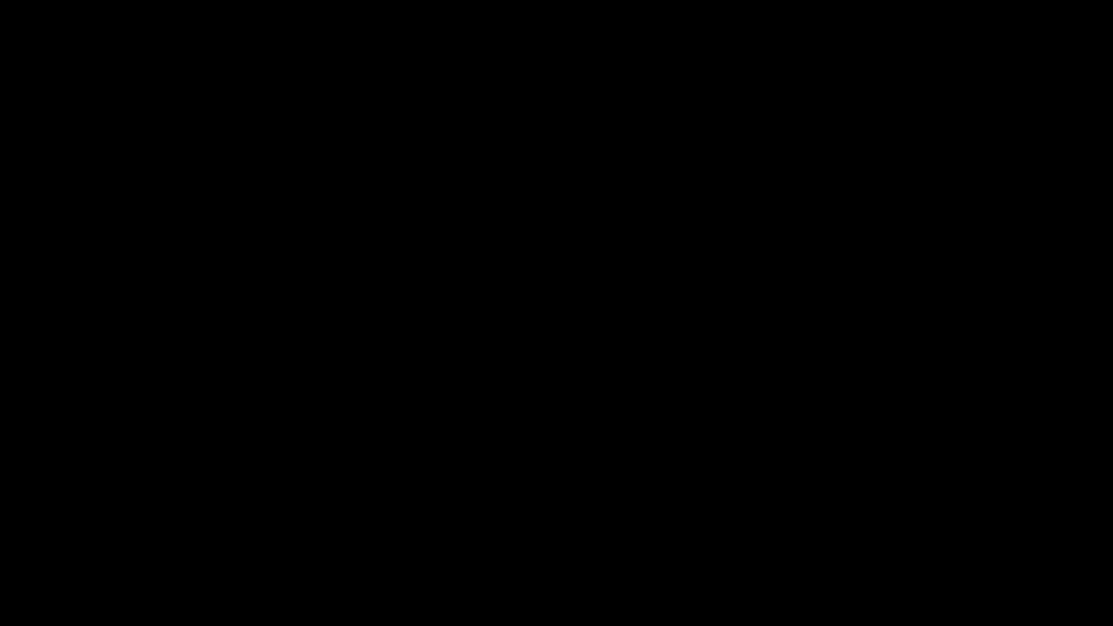